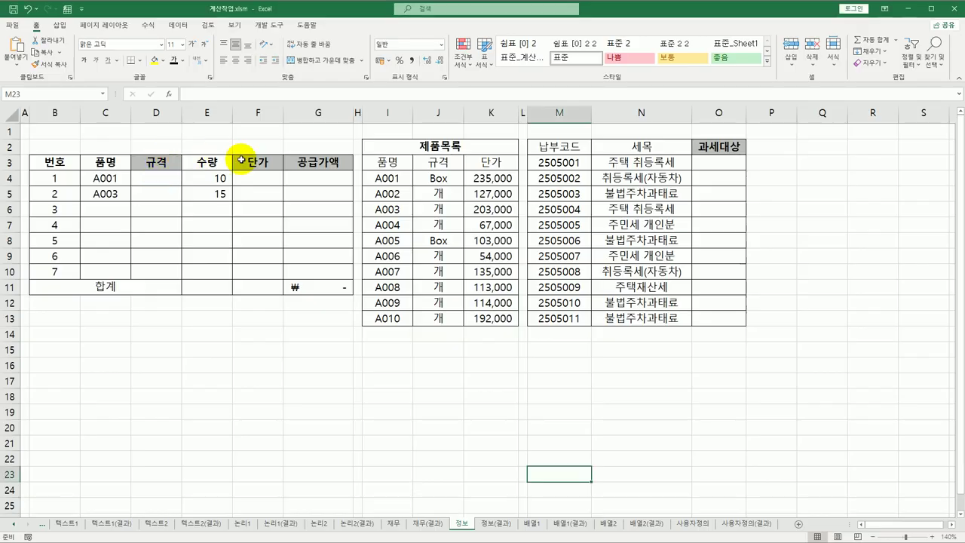
click(155, 161)
click(250, 160)
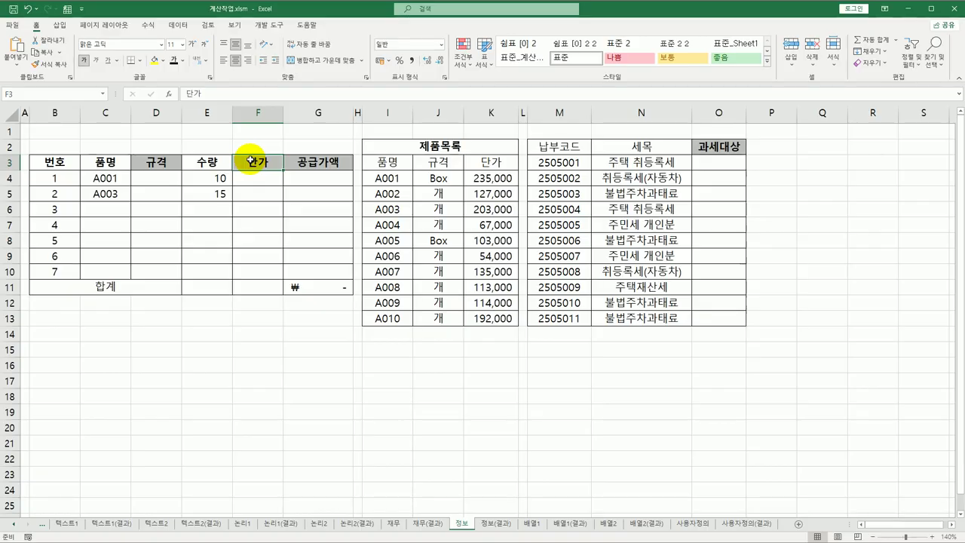
click(94, 179)
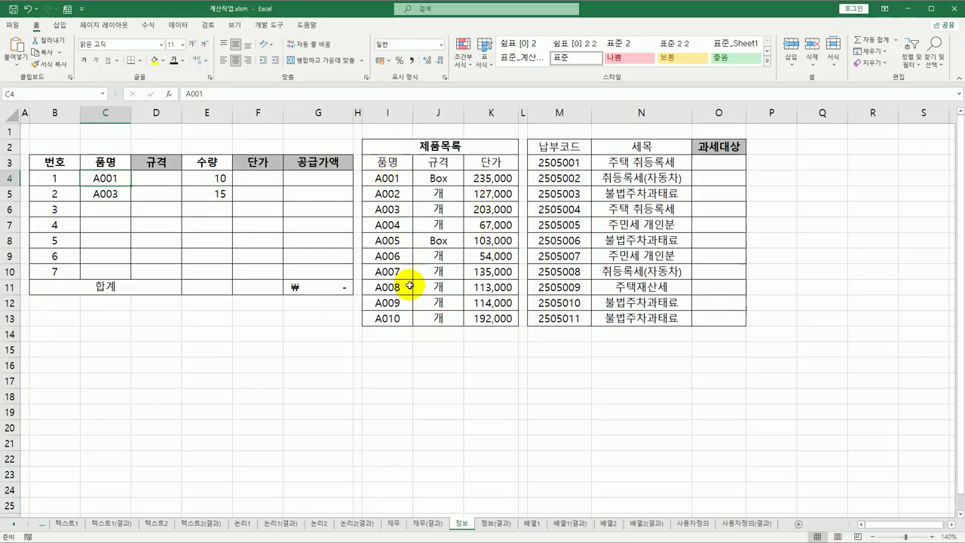
drag(391, 176, 491, 314)
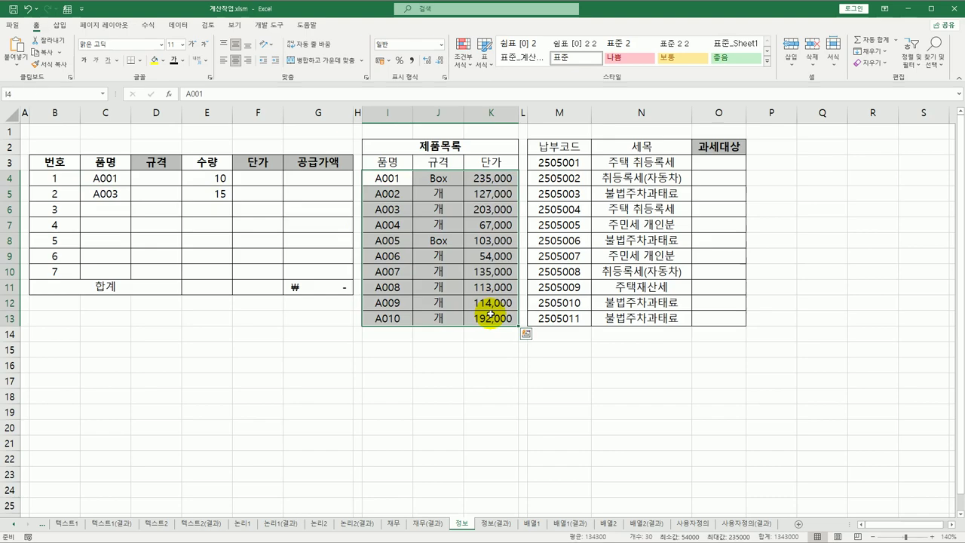
Begin an IF formula in D4 that tests ISBLANK(C4) and returns an empty string "" when true.
click(170, 178)
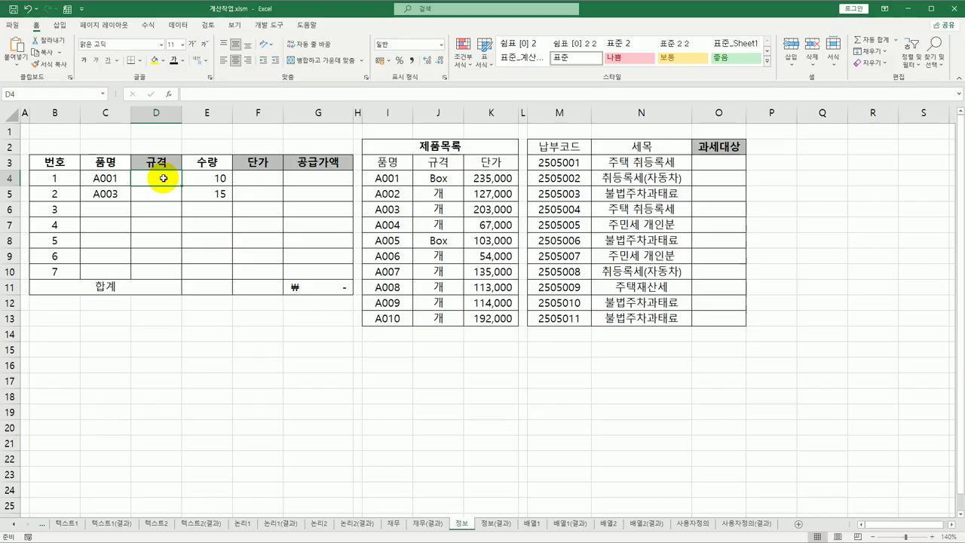
text(=)
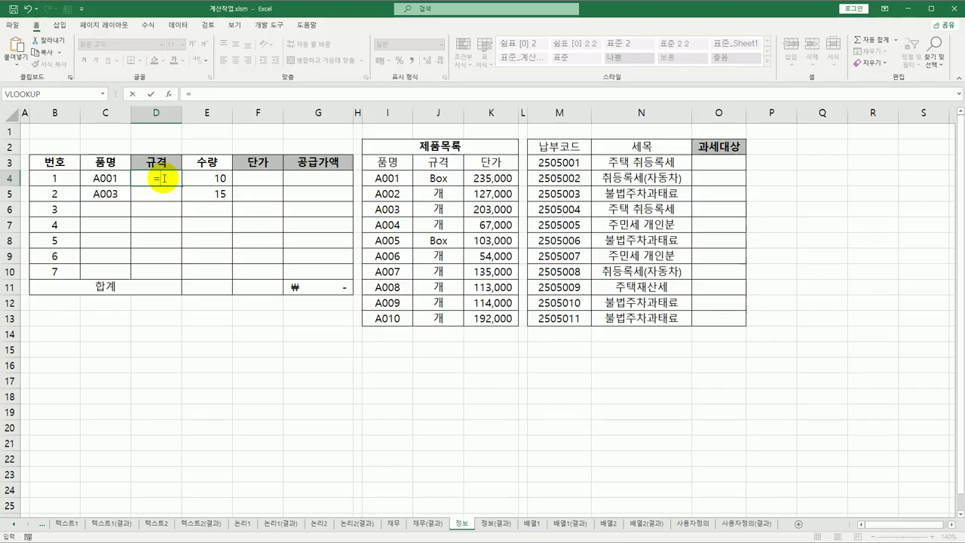
text(if)
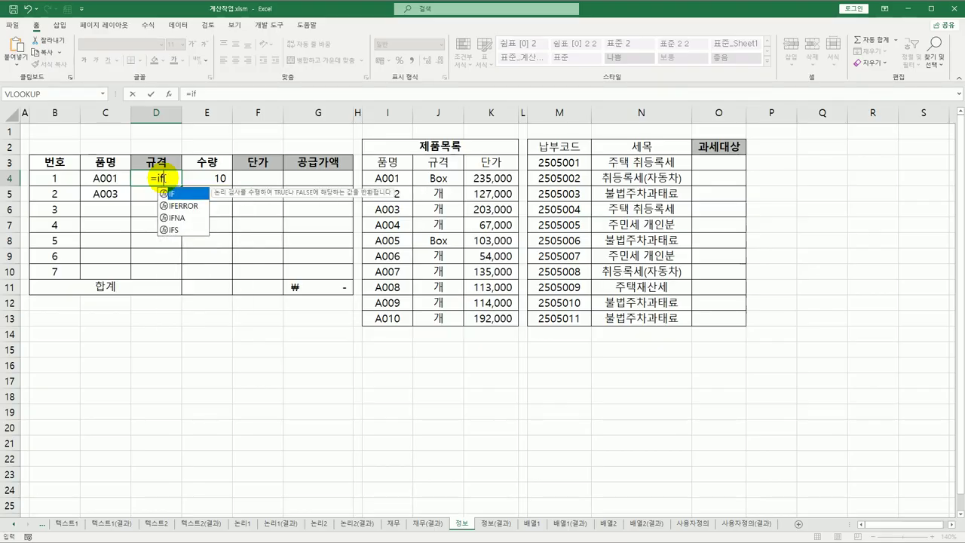
key(Tab)
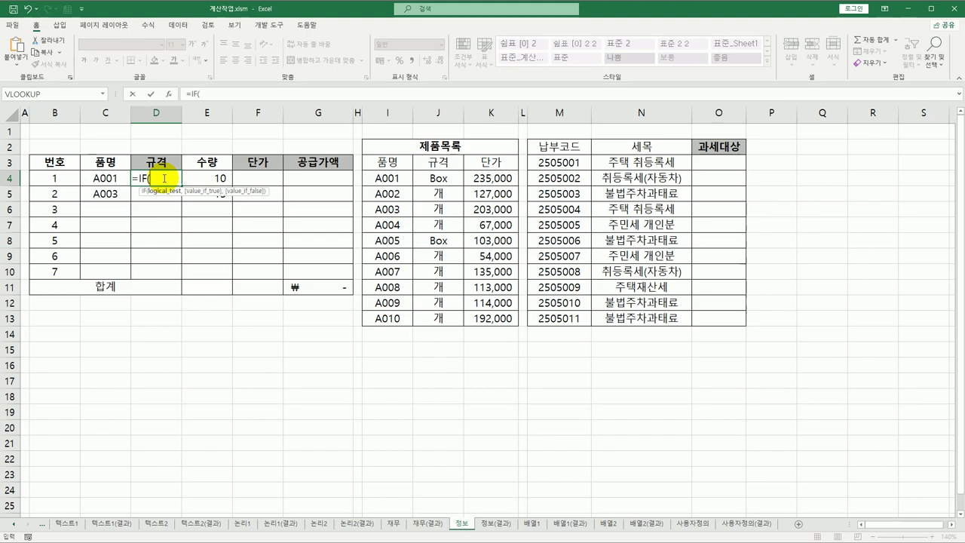
text(is)
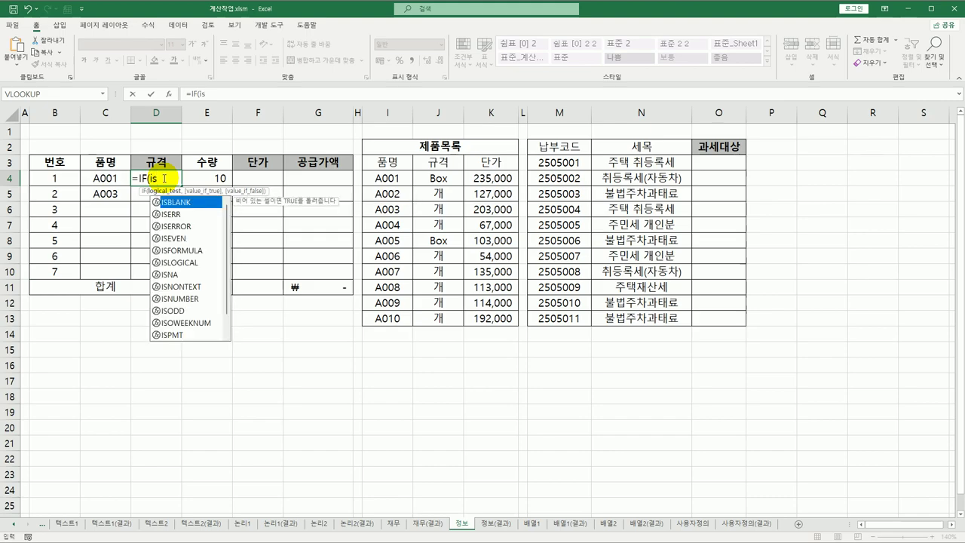
key(Tab)
key(Left)
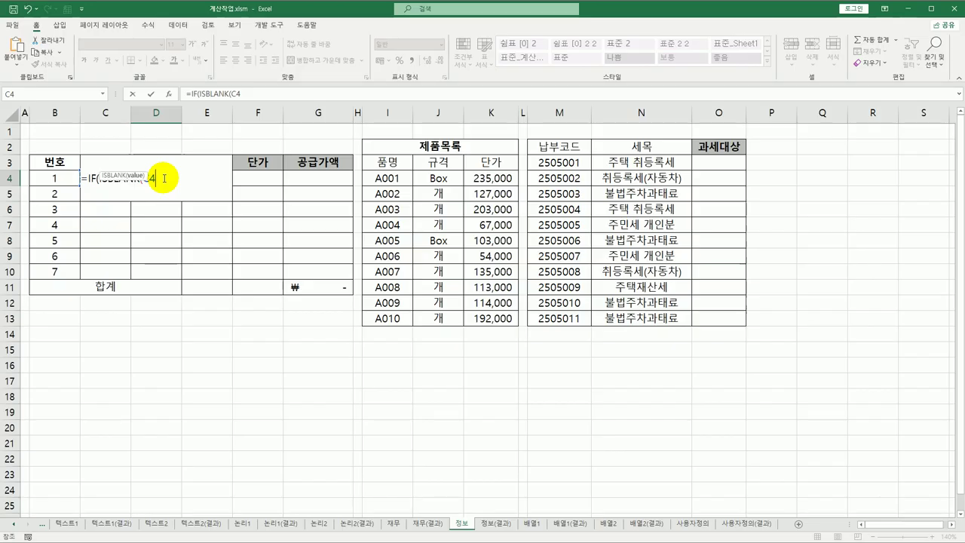
text())
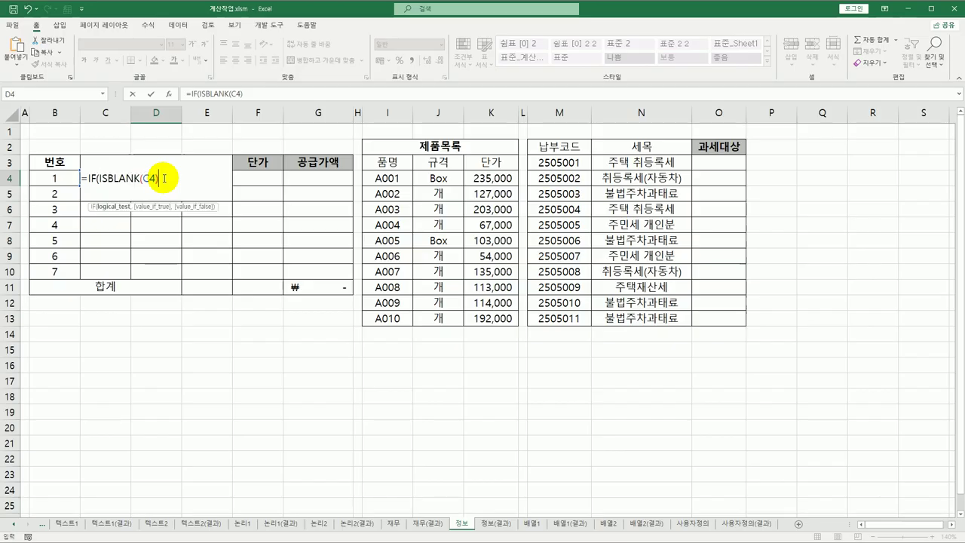
text(,"")
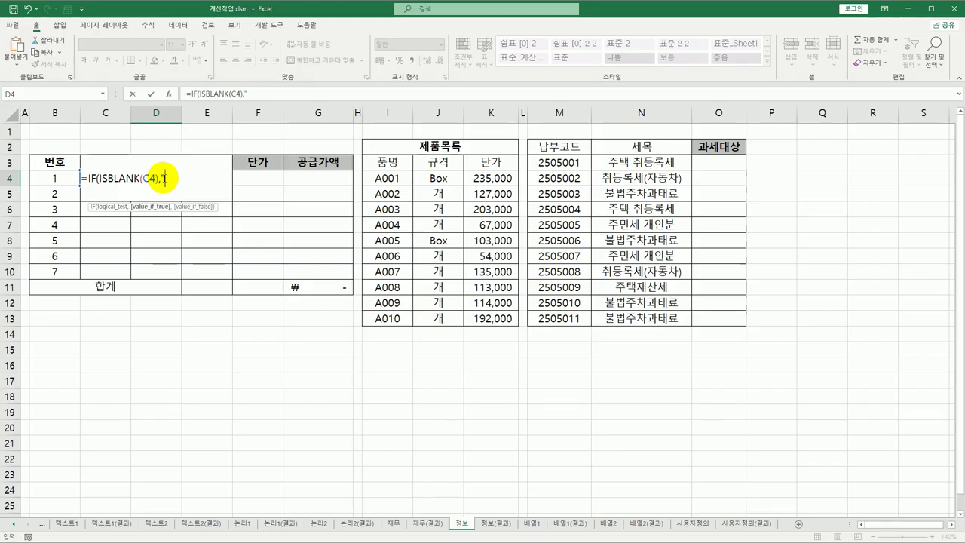
Add a VLOOKUP as the IF's false value, looking up C4 in the absolute range $I$4:$K$13.
text(,vl)
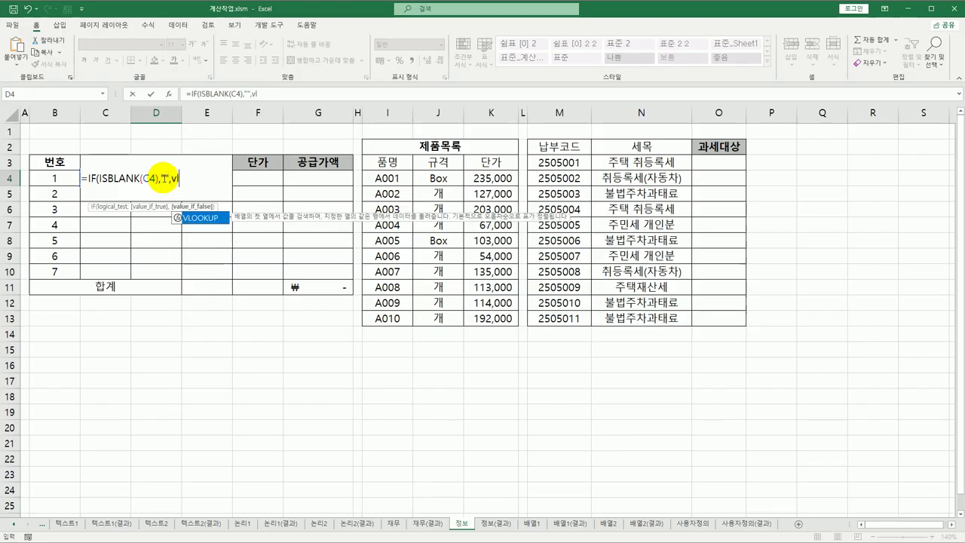
key(Tab)
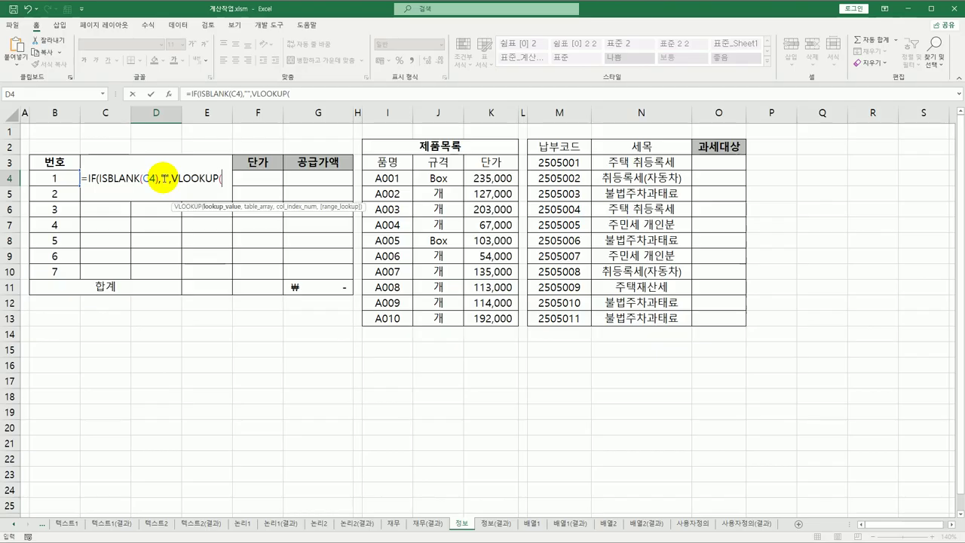
key(Left)
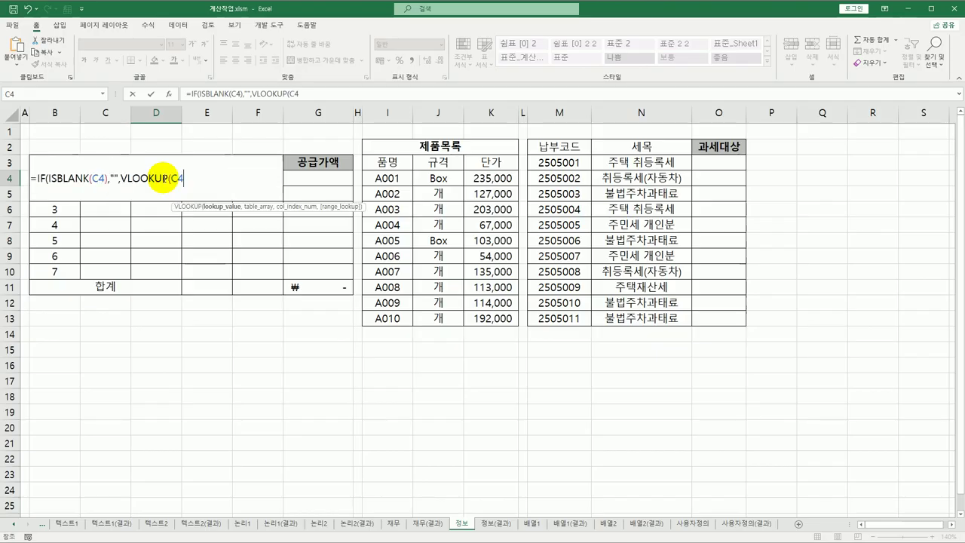
text(,)
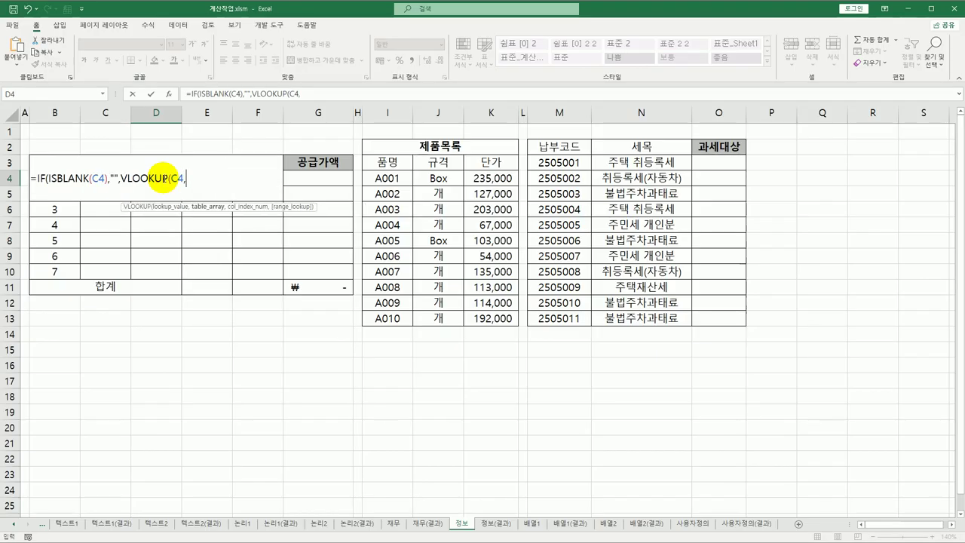
drag(404, 174, 472, 321)
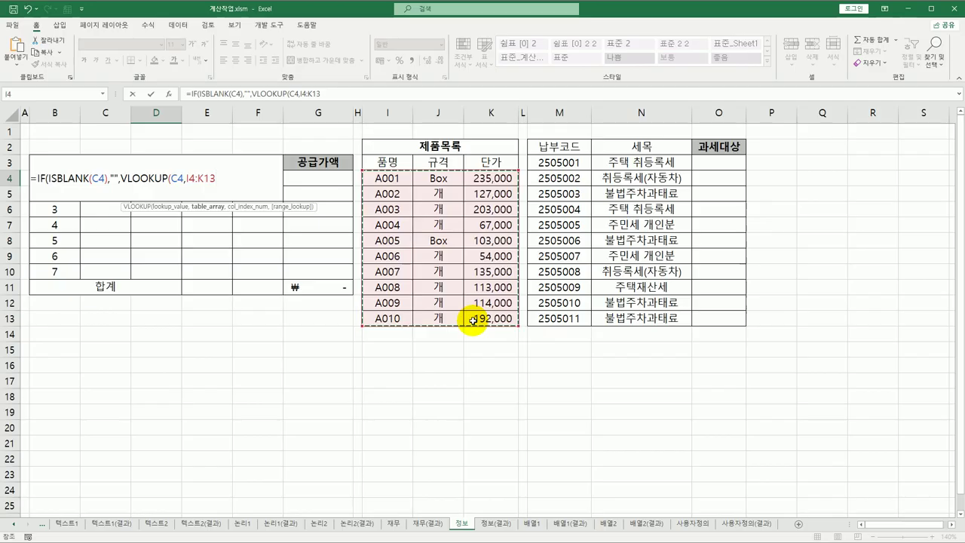
key(F4)
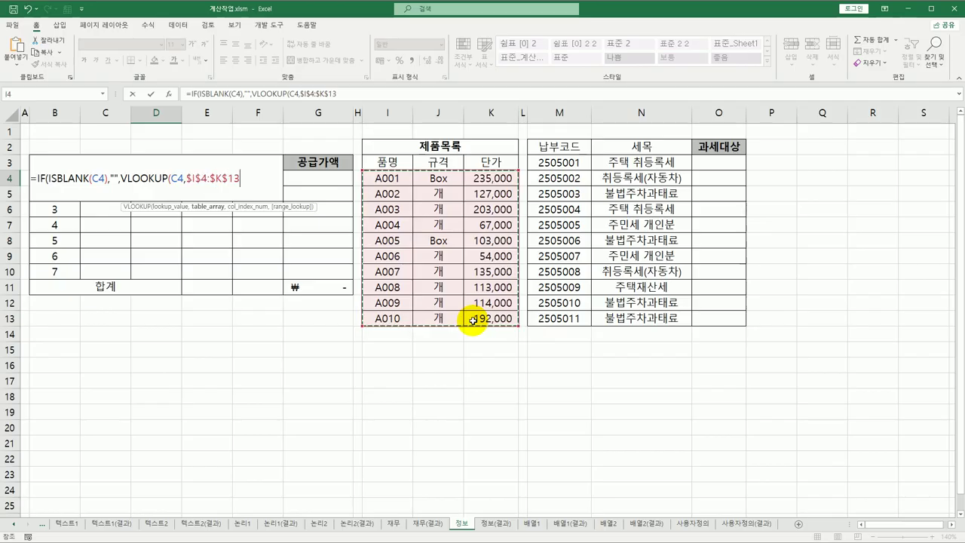
text(,)
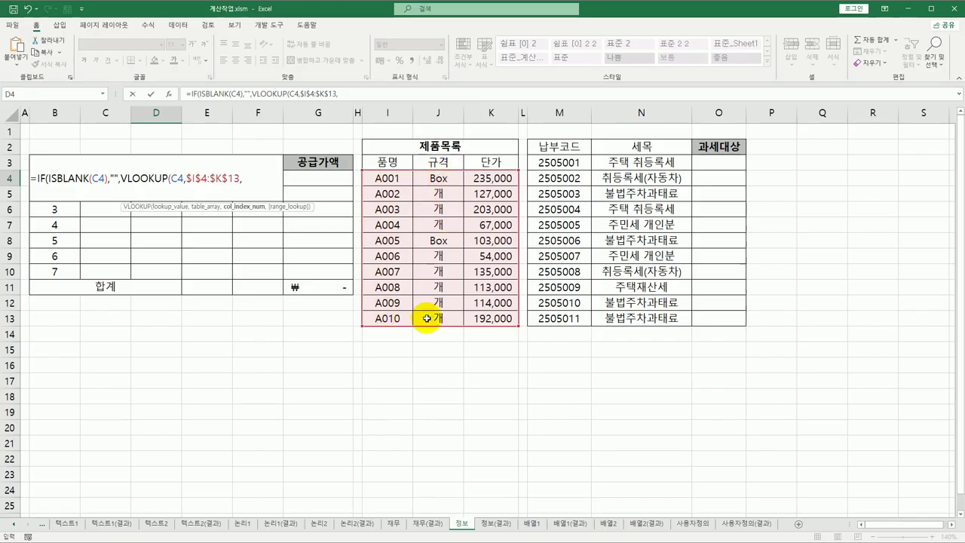
Complete the D4 formula with column index 2 and exact match FALSE, closing both functions and committing it.
text(2)
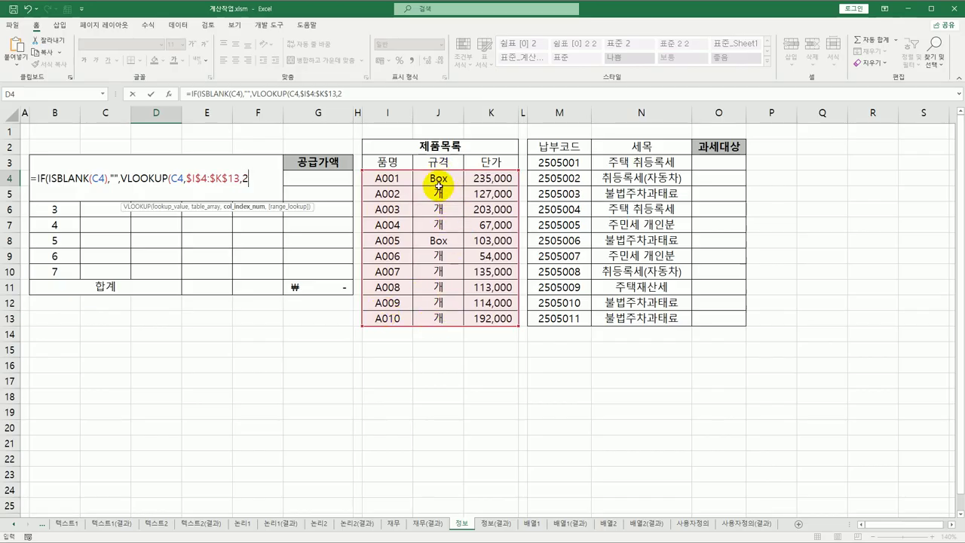
text(,)
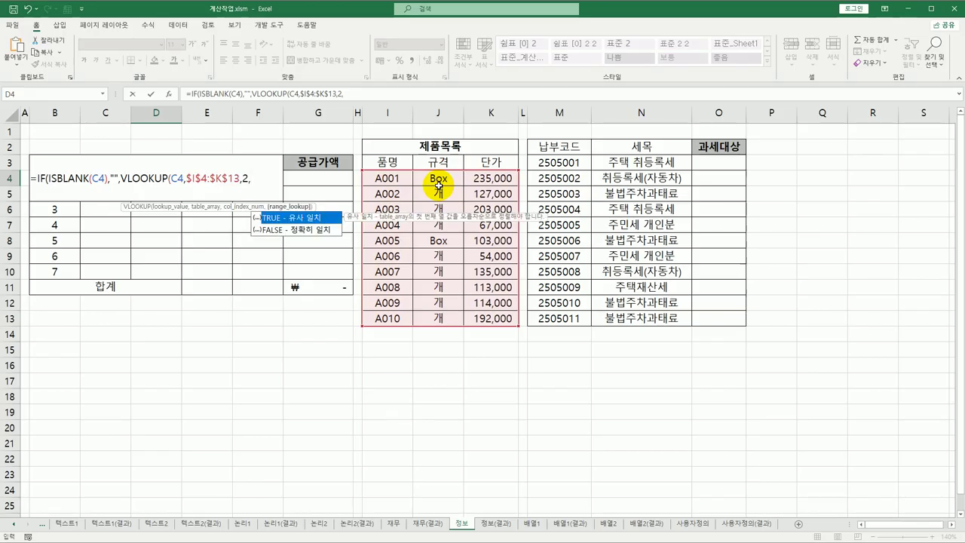
click(306, 234)
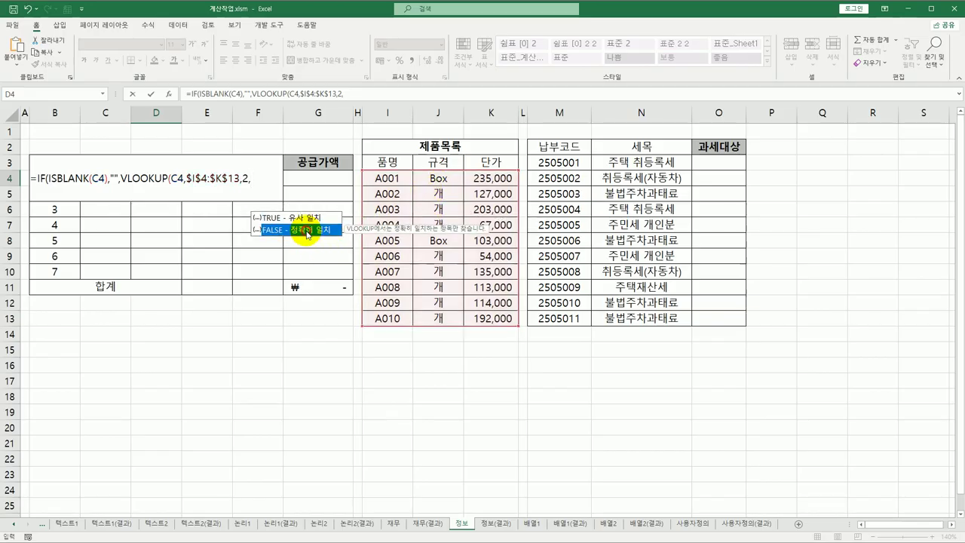
double_click(307, 232)
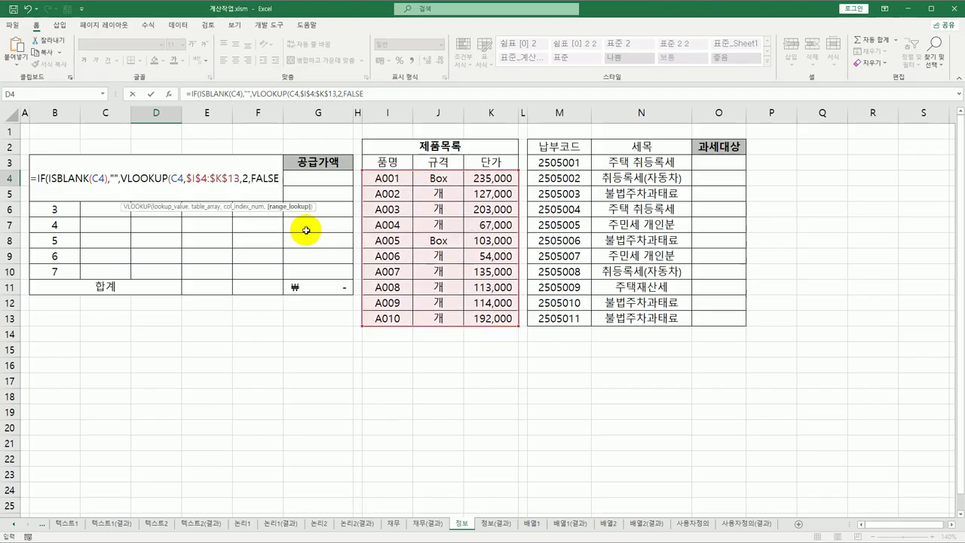
text())
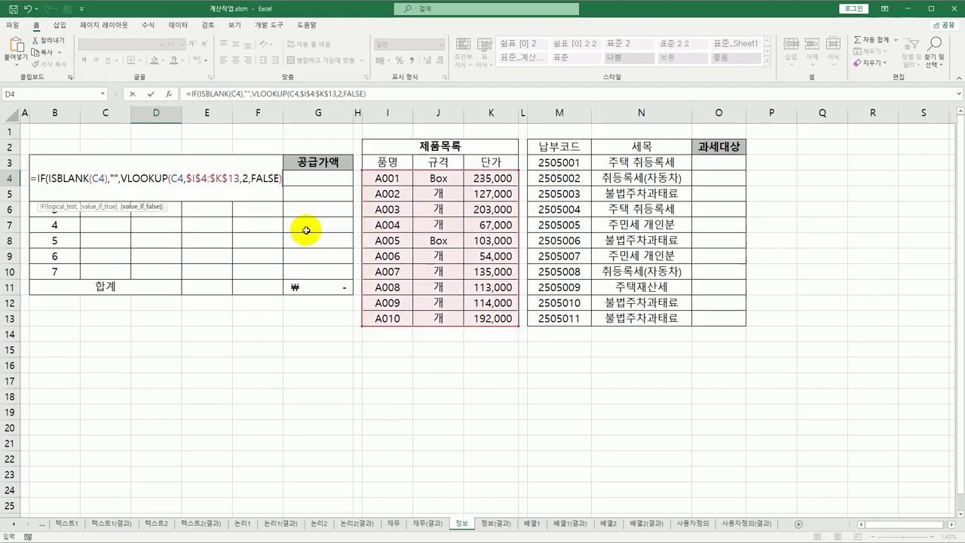
text())
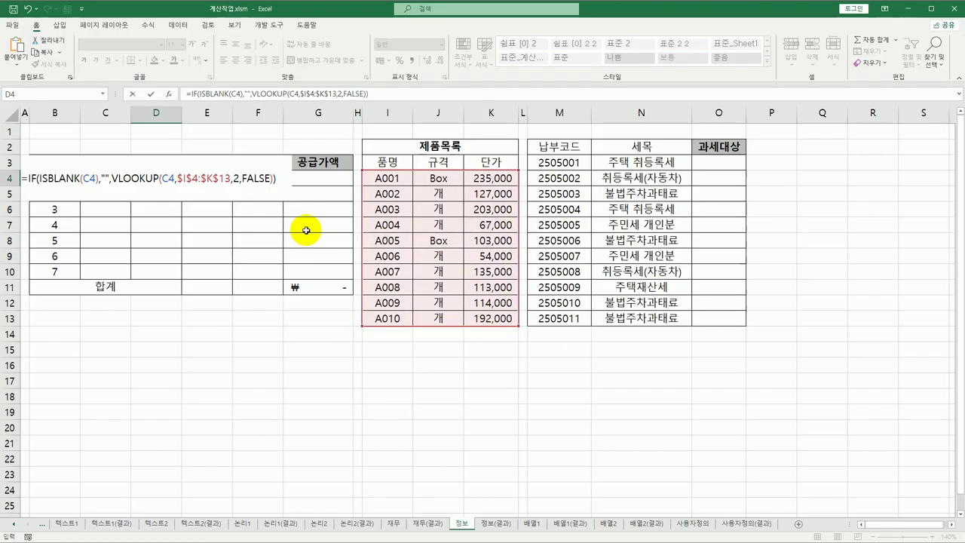
key(Return)
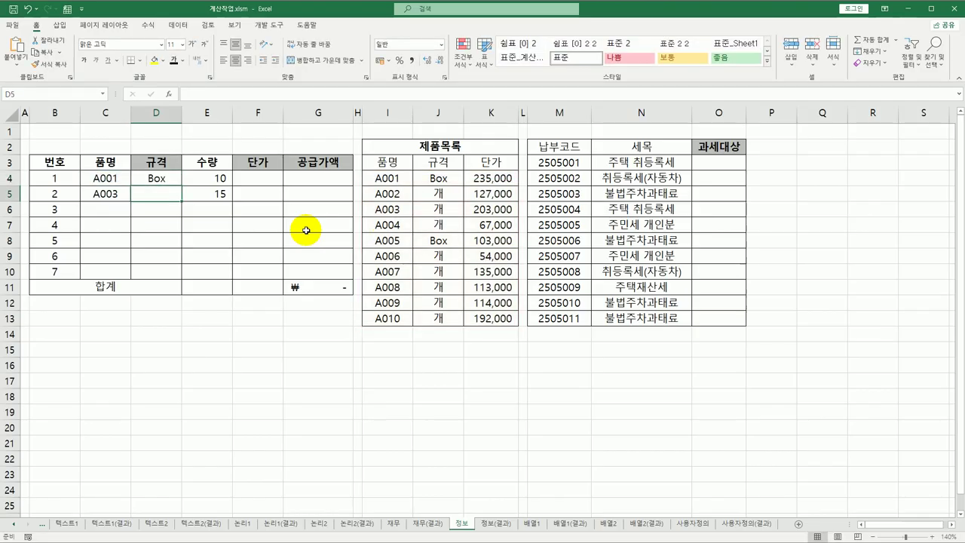
Copy the D4 formula down the 규격 column through D10 and check the copied formula in D6.
click(164, 181)
drag(185, 188, 171, 275)
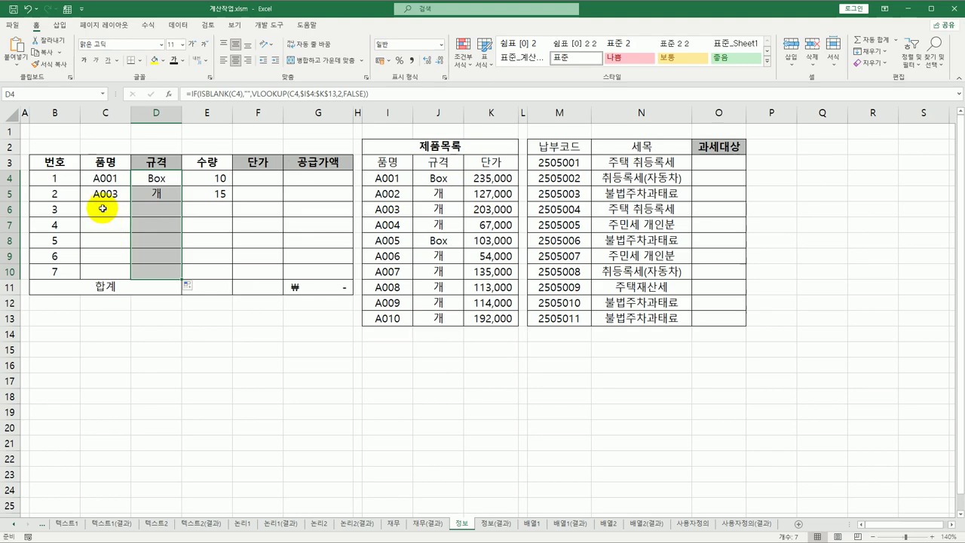
click(144, 209)
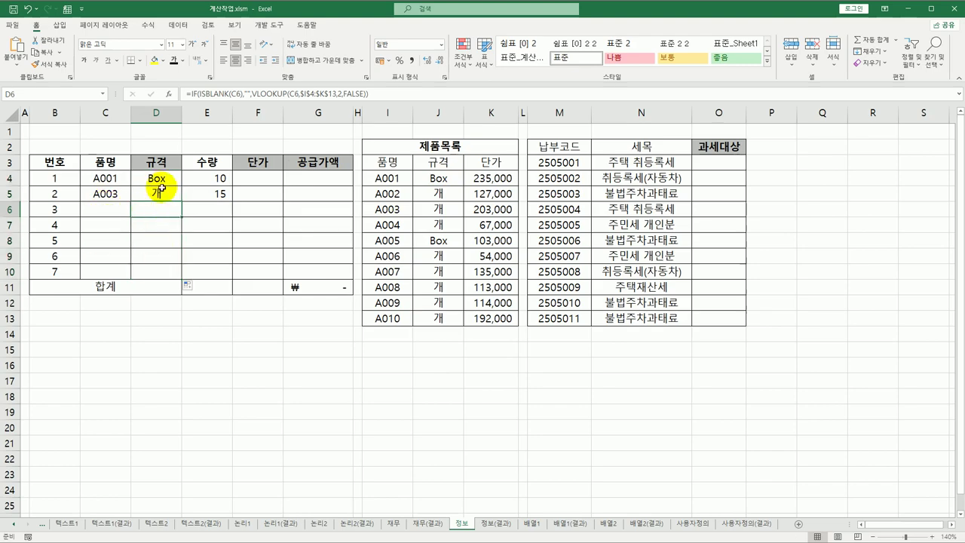
click(162, 181)
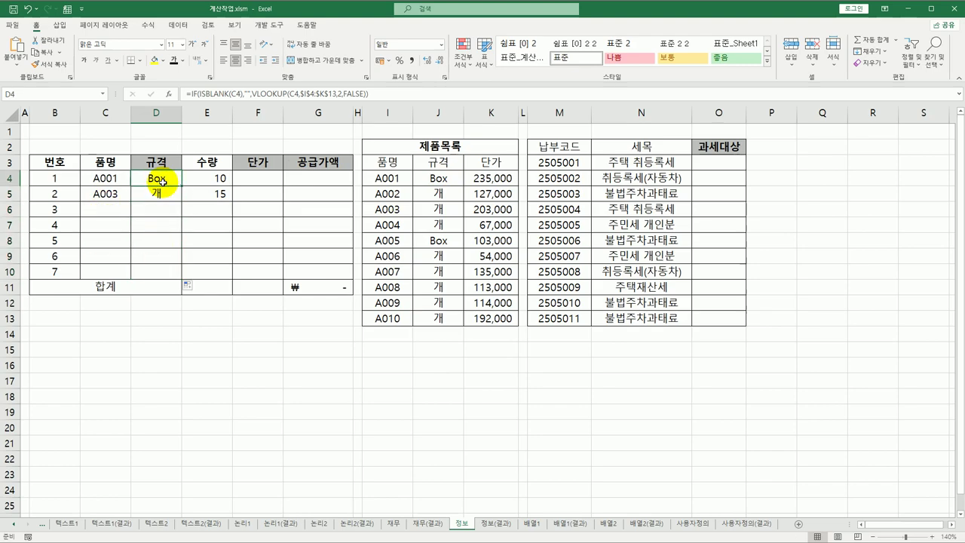
Begin an IF formula in F4 of the 단가 column with ISBLANK(C4) as its logical test.
click(257, 177)
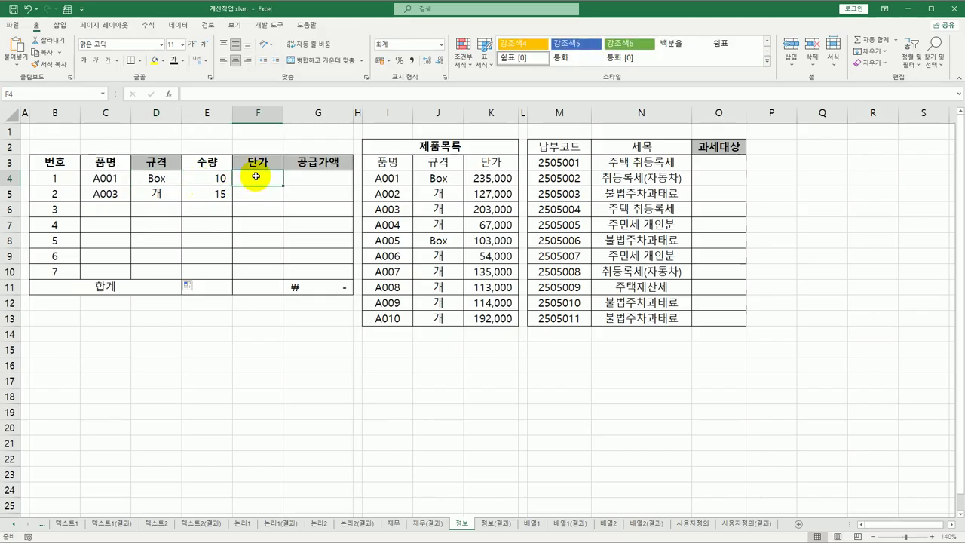
text(=IF(is)
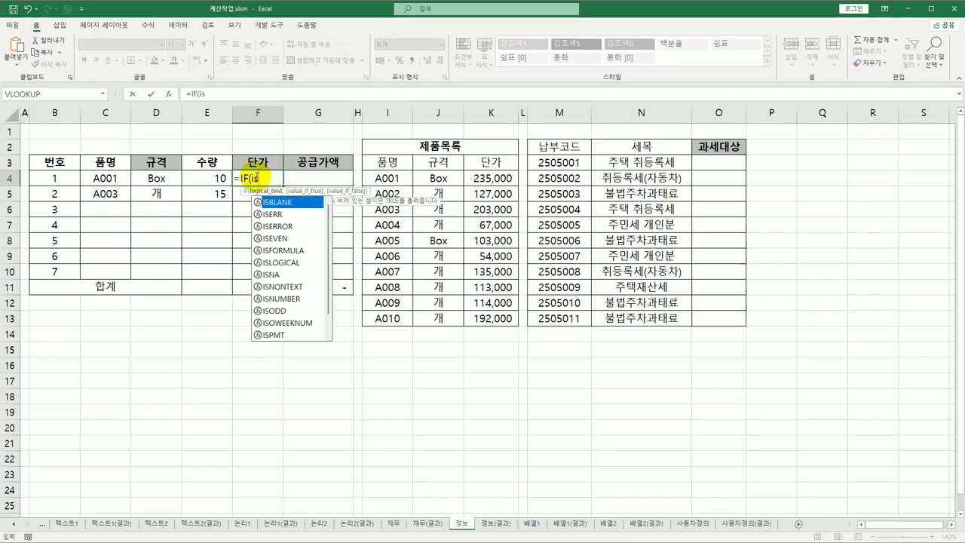
key(Tab)
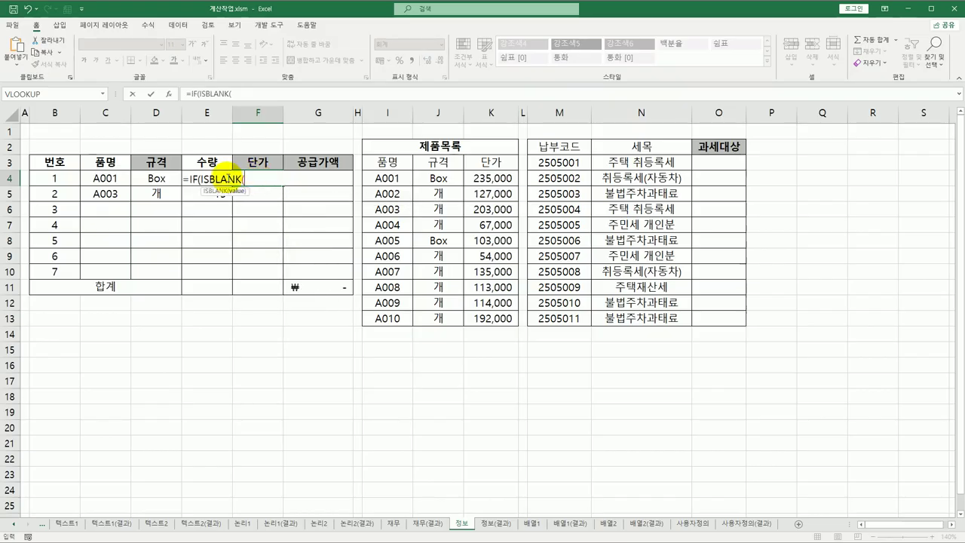
click(105, 179)
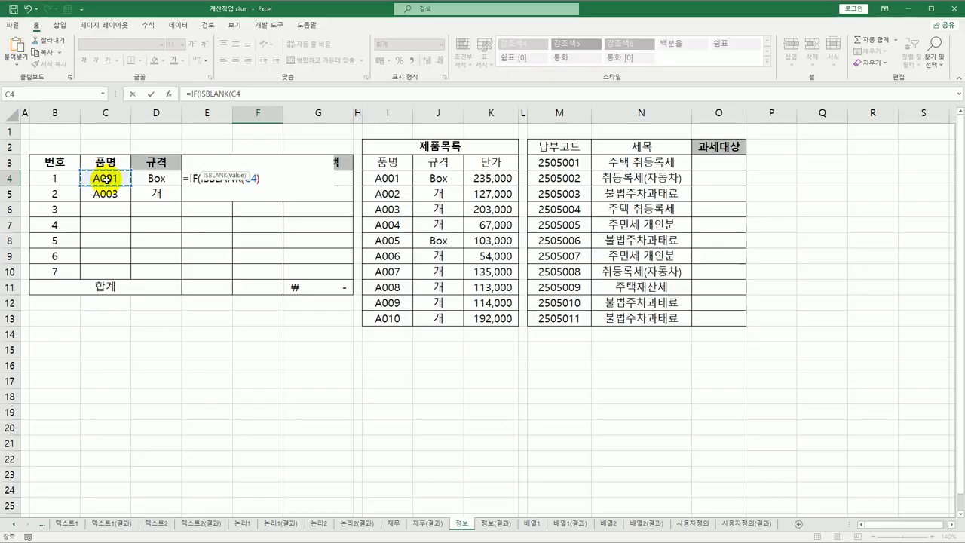
text(),)
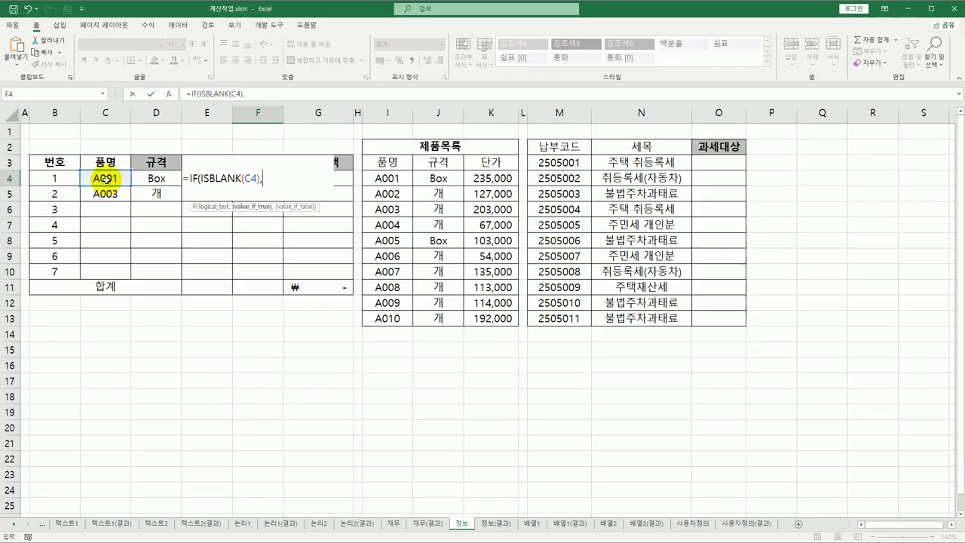
Add an empty string "" as the true value and a VLOOKUP of C4 in the absolute range $I$4:$K$13 as the false value.
text("",VL)
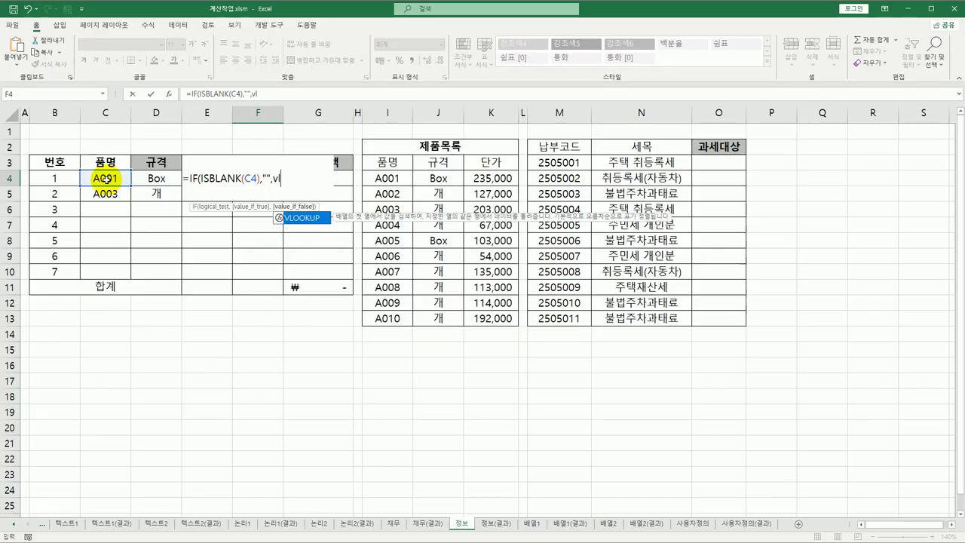
key(Tab)
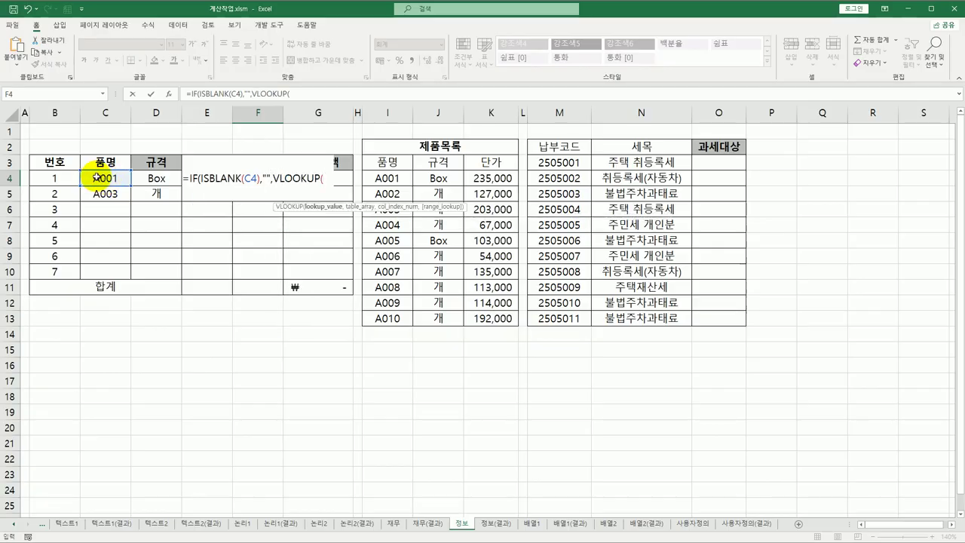
click(99, 178)
text(,)
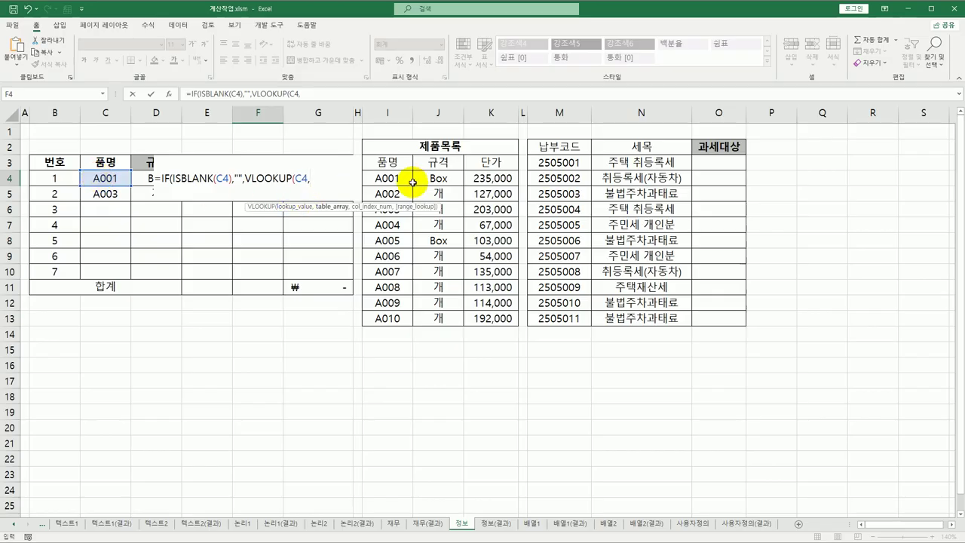
drag(384, 178, 473, 313)
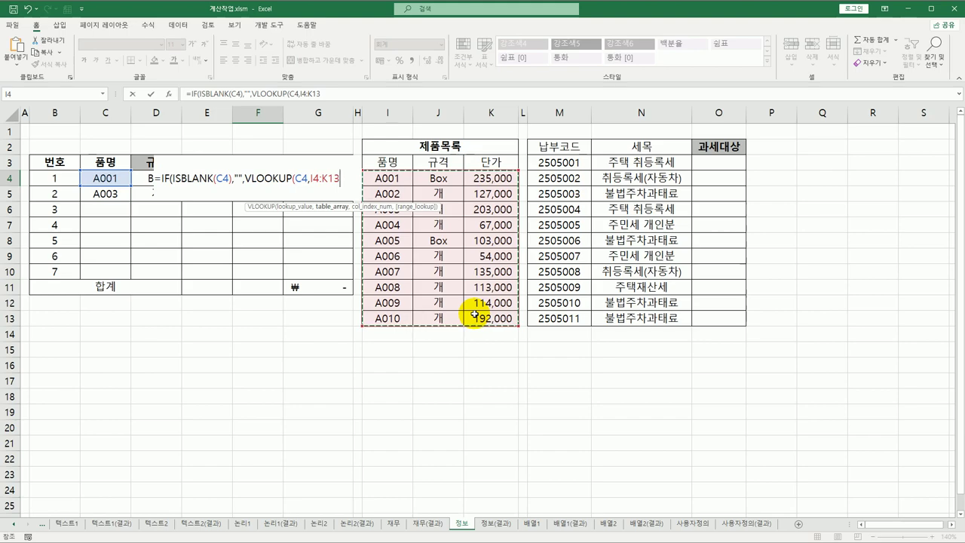
key(F4)
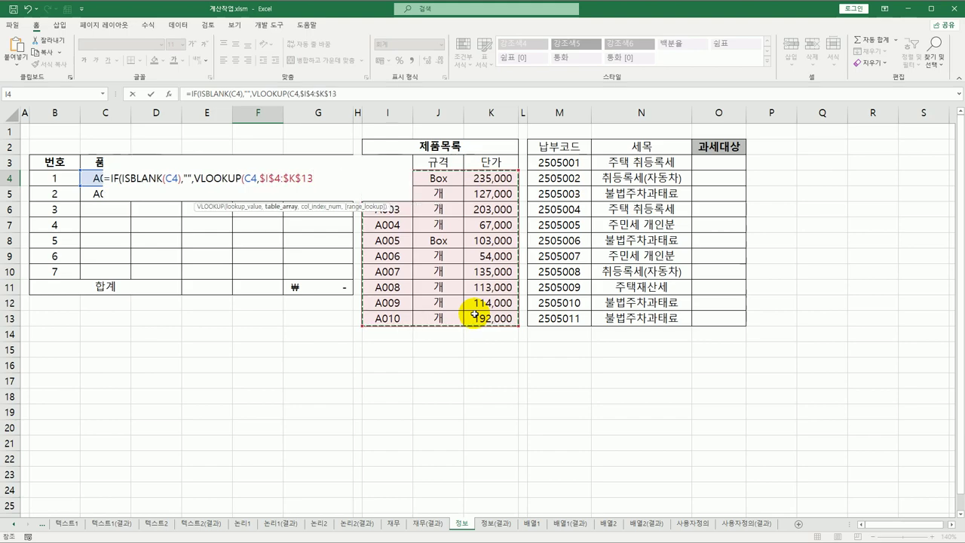
Complete the F4 formula with column index 3 and exact match FALSE, and copy it down the 단가 column through F10.
text(,)
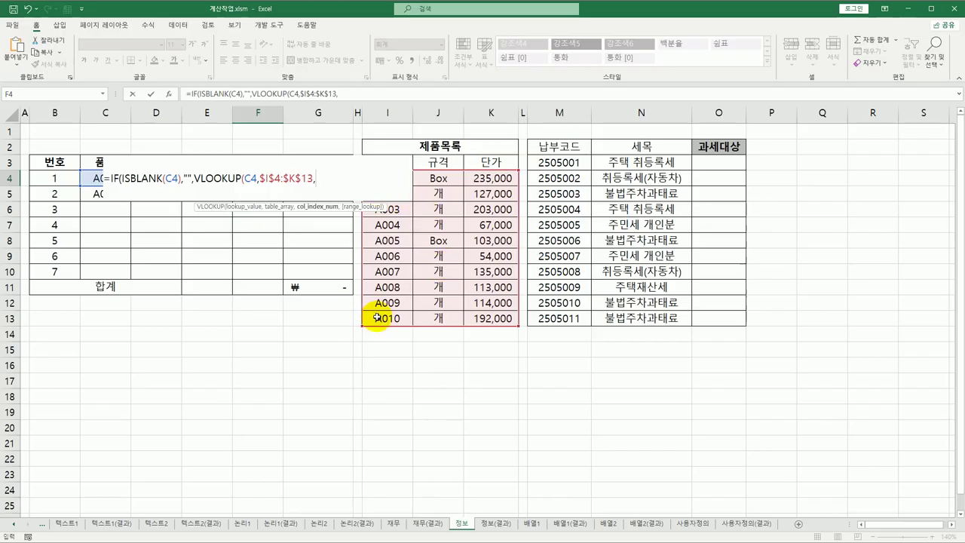
text(2)
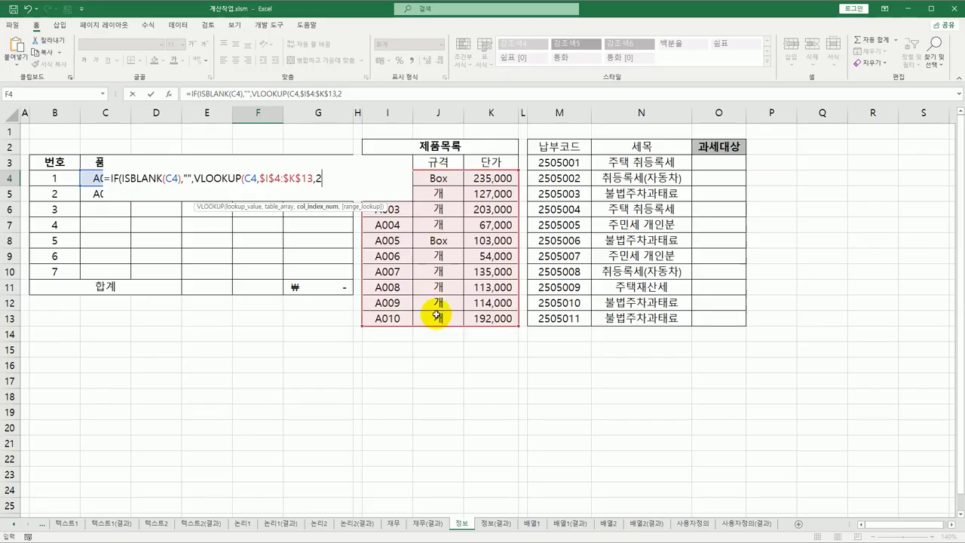
key(BackSpace)
text(3,)
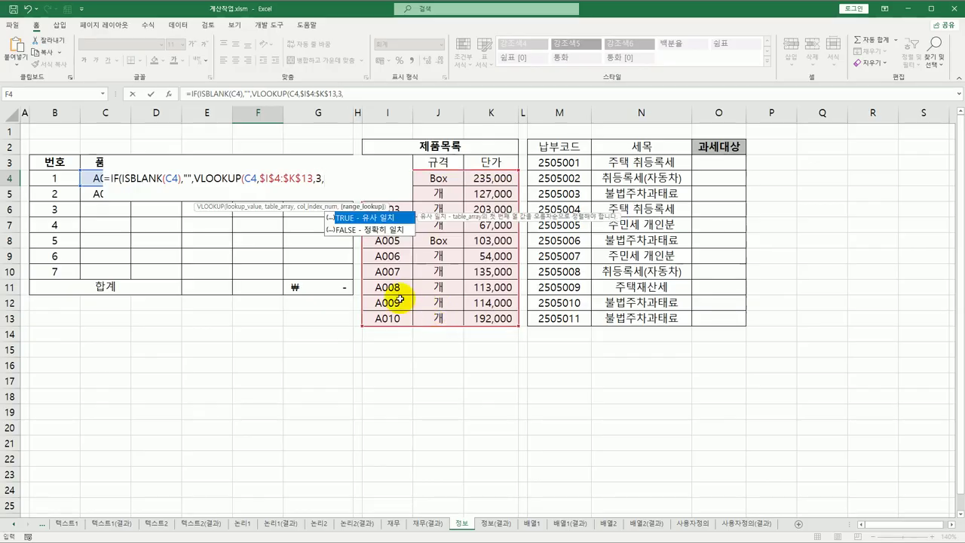
double_click(381, 224)
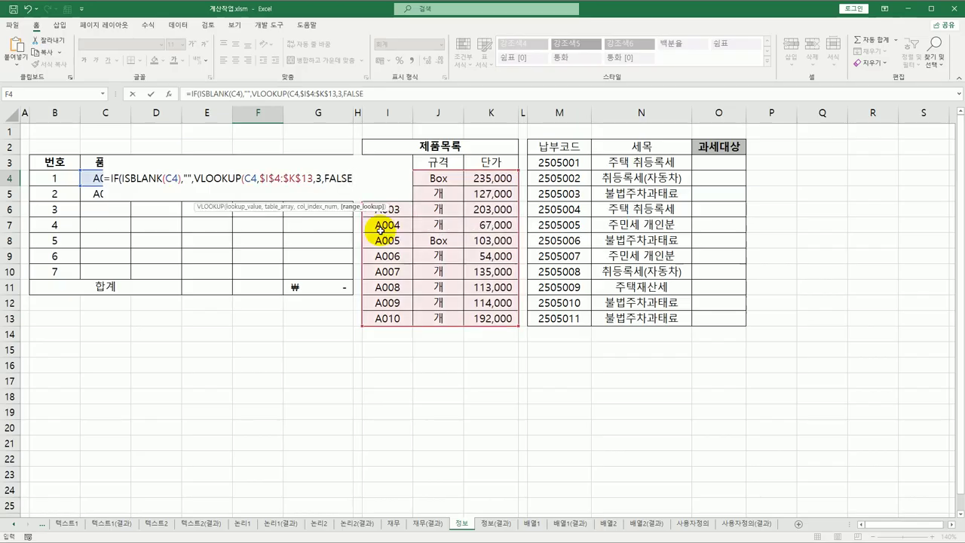
text())
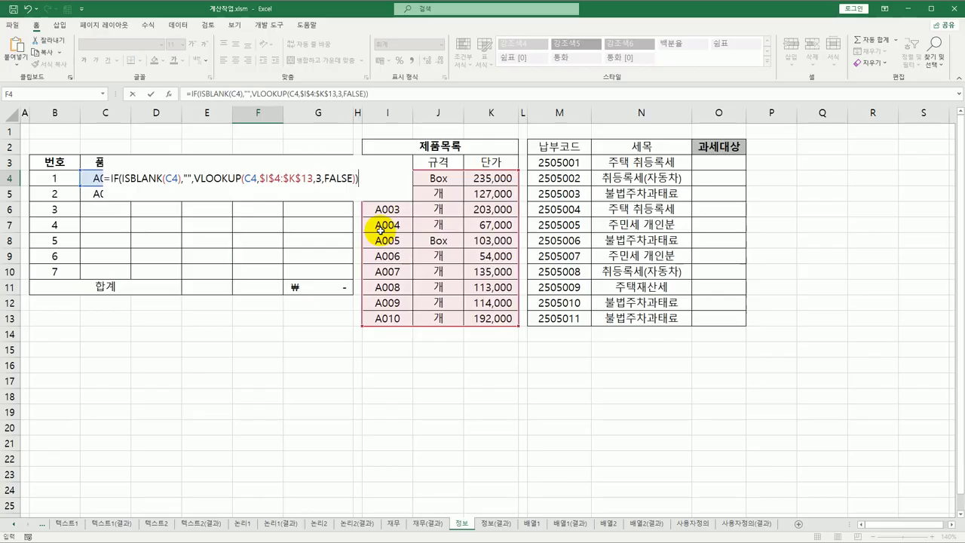
key(Return)
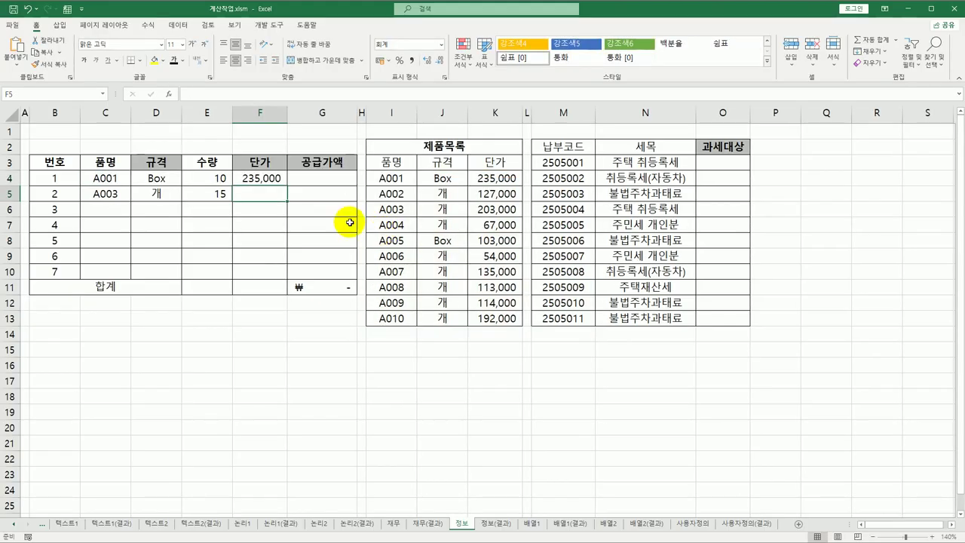
click(269, 180)
drag(286, 184, 285, 276)
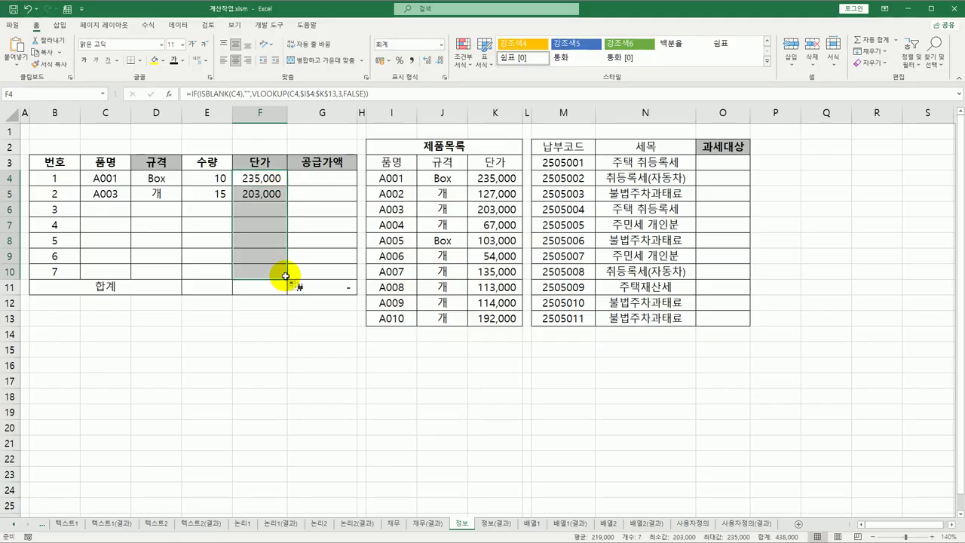
Enter the formula =E4*F4 in G4 to multiply 수량 by 단가 for the 공급가액 column.
click(334, 179)
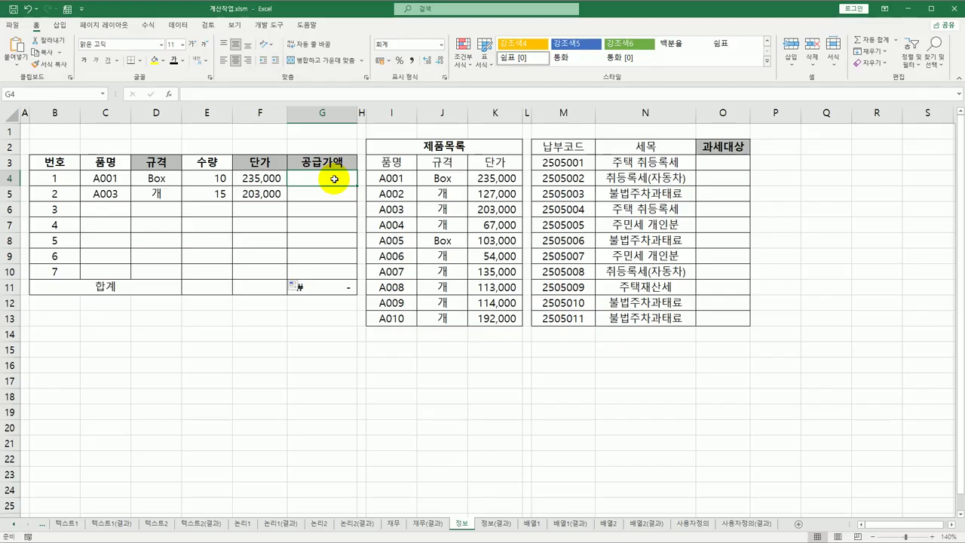
text(=)
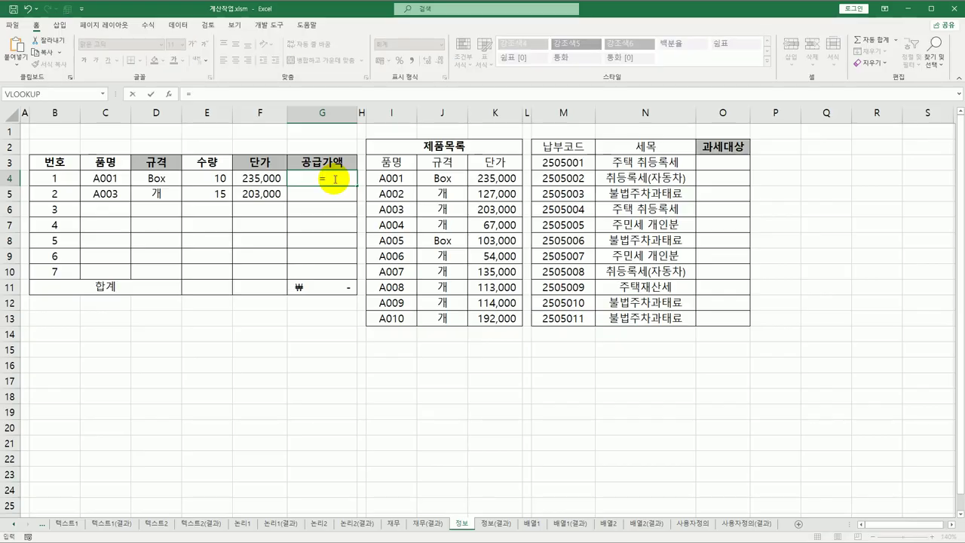
key(Left)
key(Left)
text(F4)
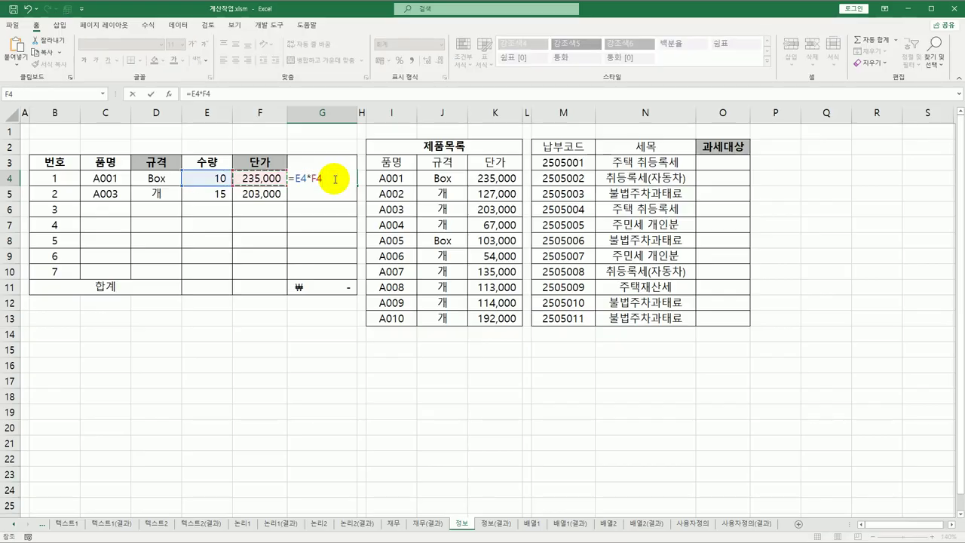
key(Return)
Copy the G4 formula down the 공급가액 column through G10 and check the 단가 formula in F6.
click(333, 177)
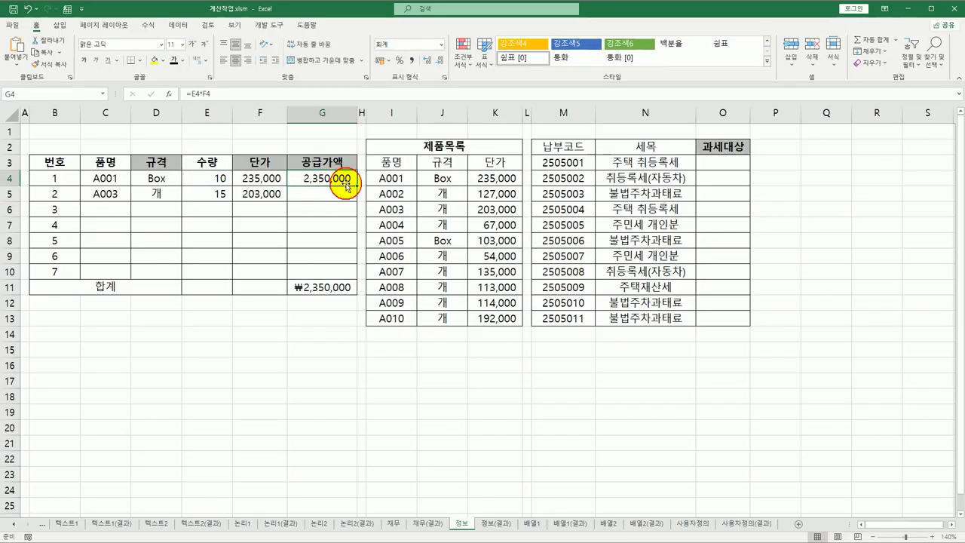
drag(356, 185, 348, 277)
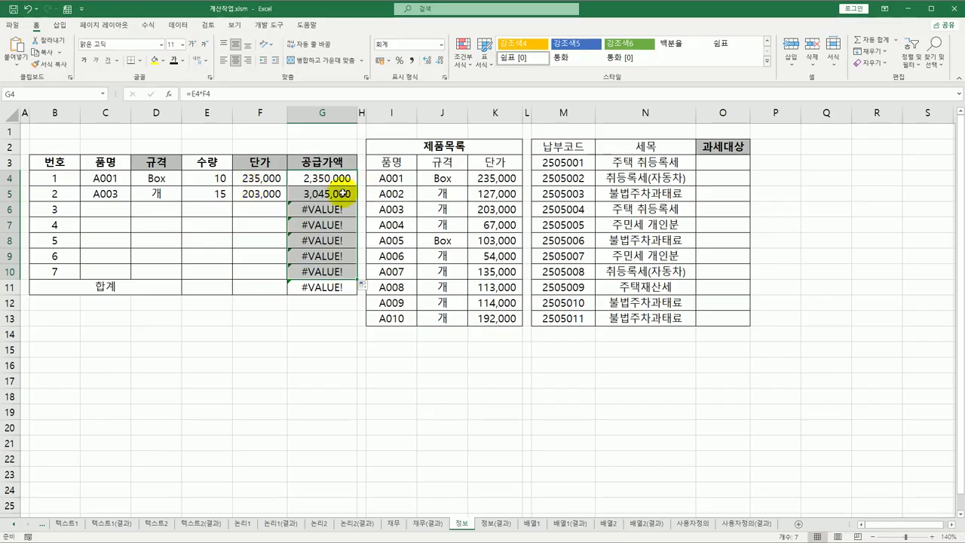
click(268, 212)
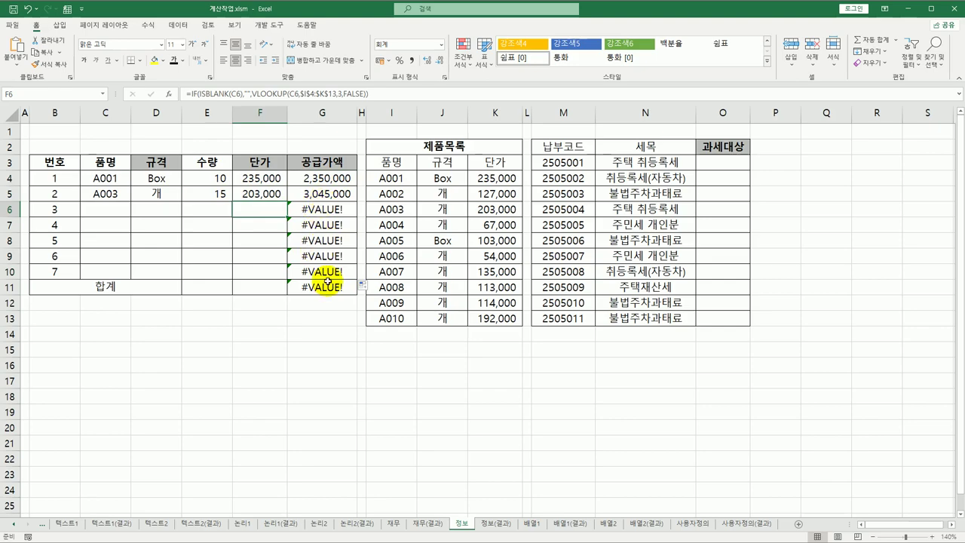
Edit the G4 formula to wrap E4*F4 in ISERROR as the logical test of an IF function.
click(323, 181)
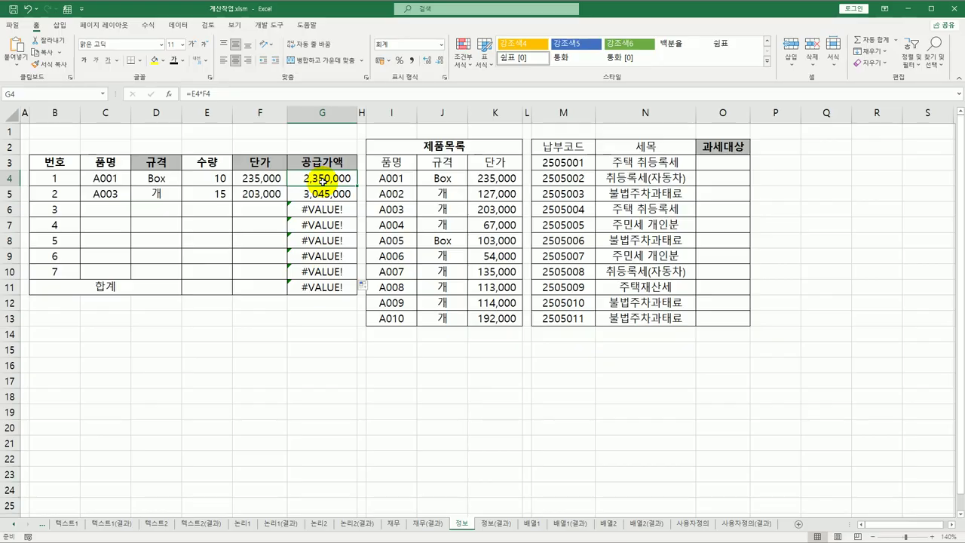
double_click(323, 179)
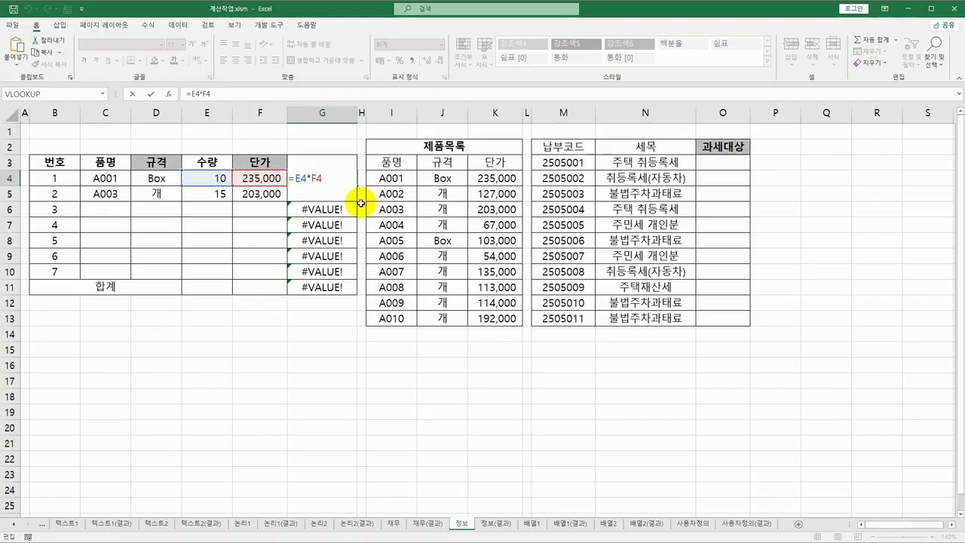
text(if)
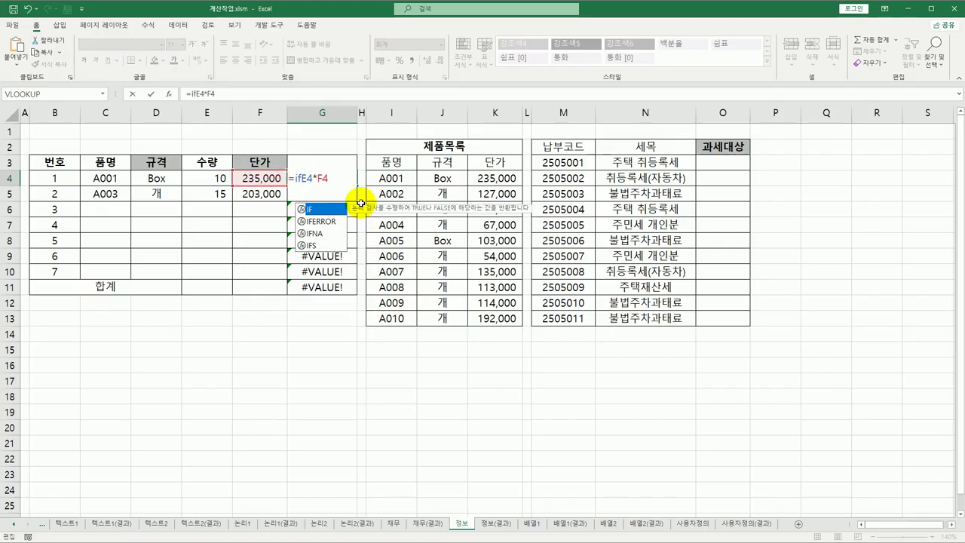
key(Tab)
text(ise)
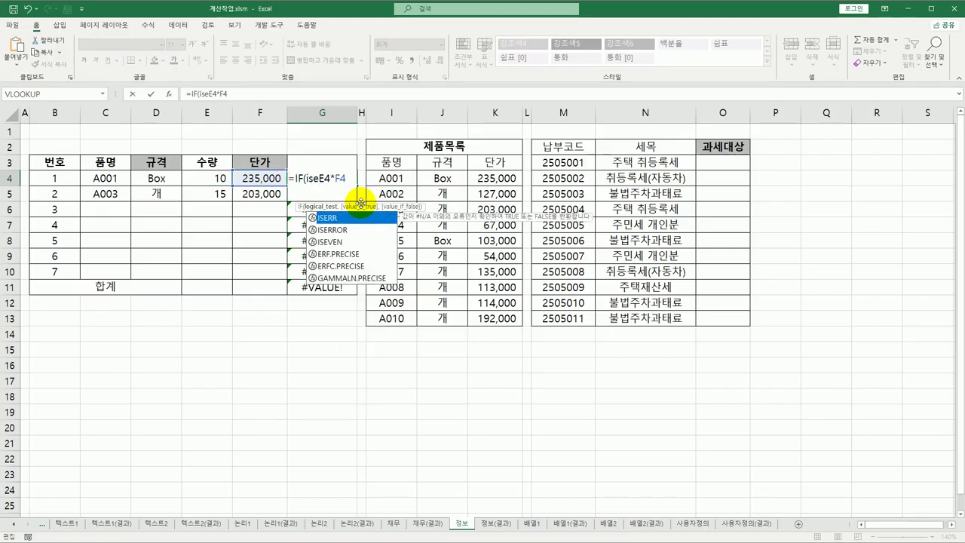
key(Down)
key(Tab)
key(End)
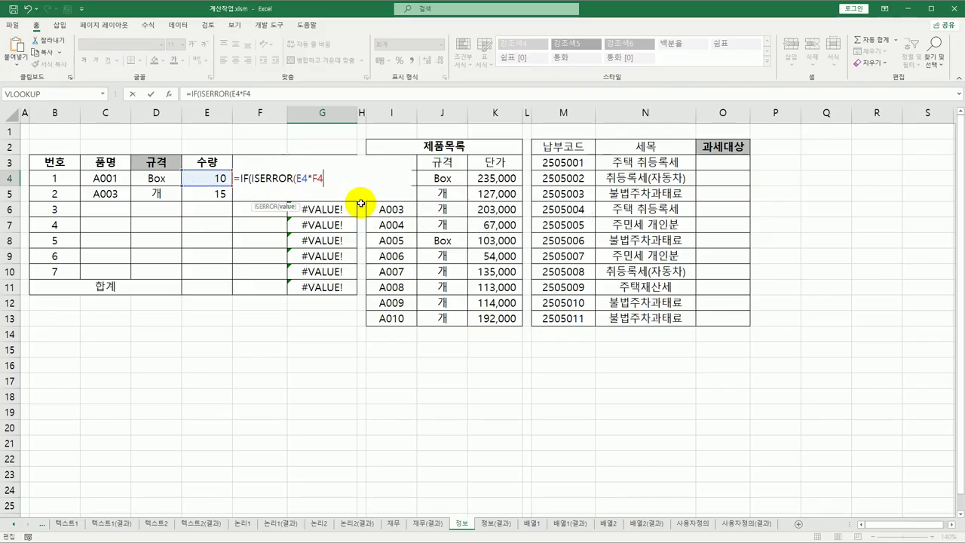
text())
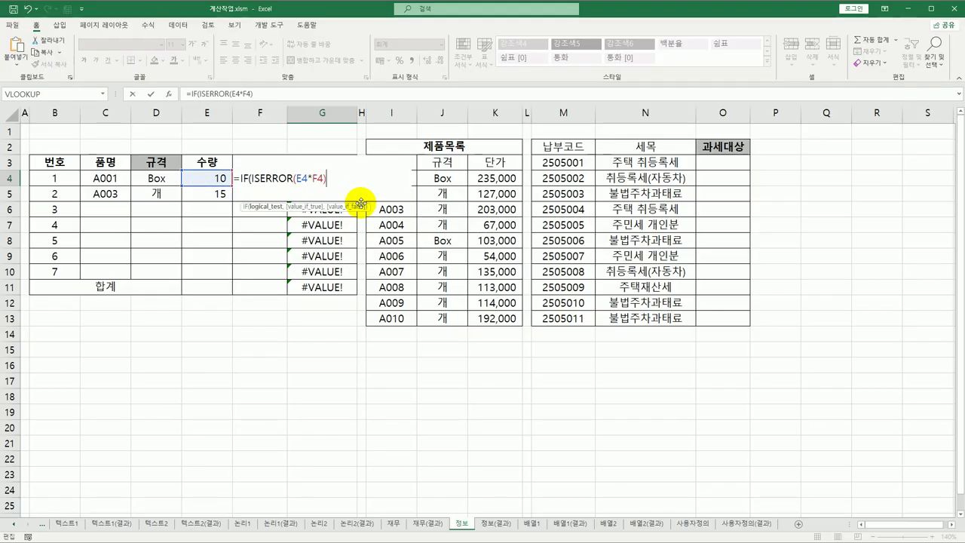
Complete the G4 IF with "" as the true value and E4*F4 as the false value, and copy it down through G10.
text(,"",e)
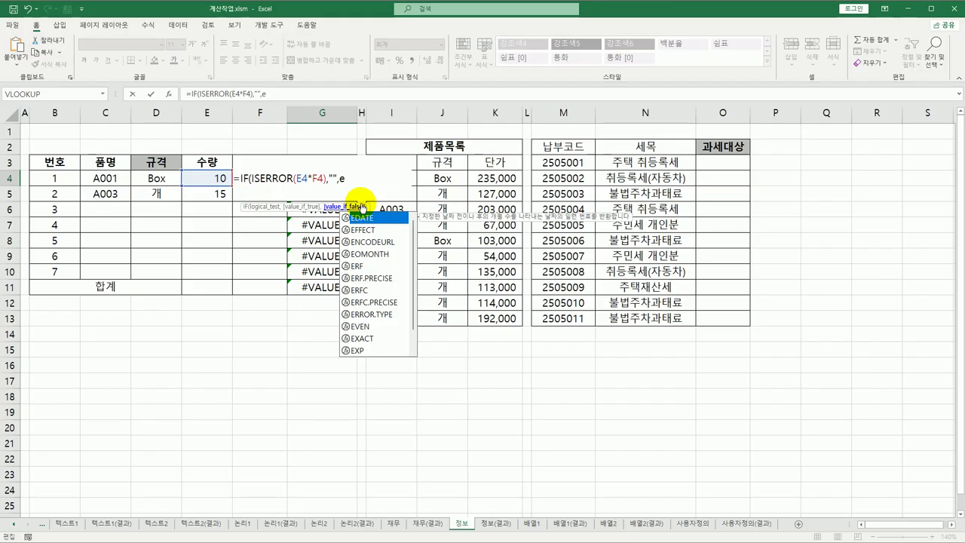
text(4*f4)
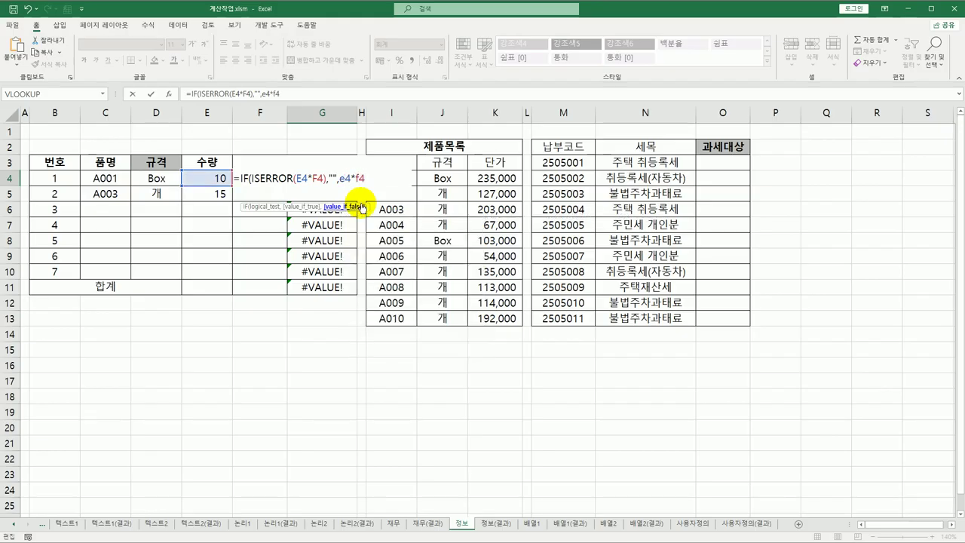
text())
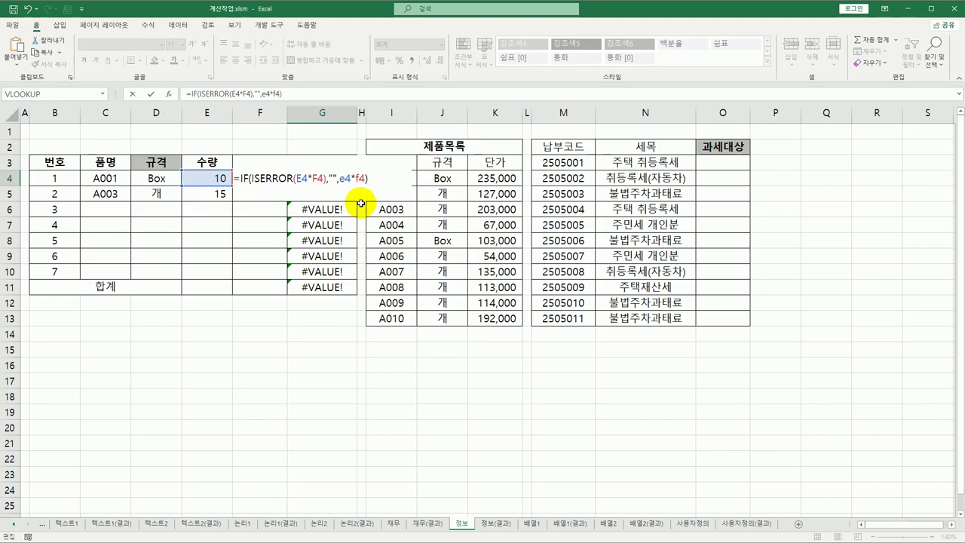
key(Return)
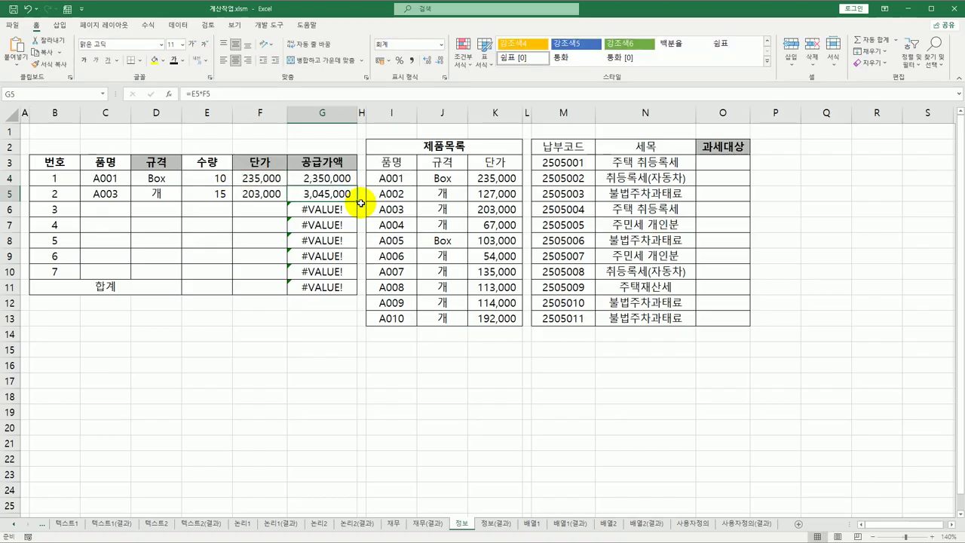
click(353, 183)
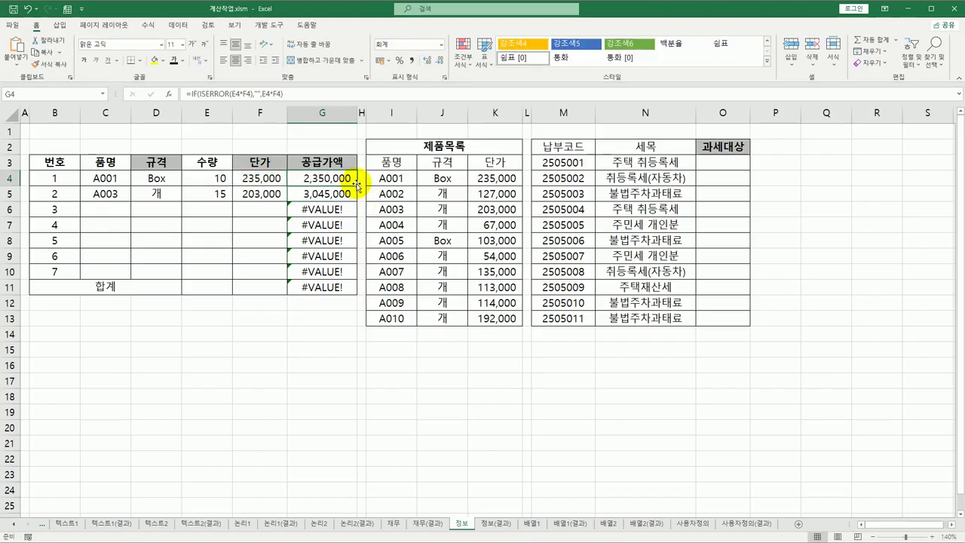
drag(354, 184, 348, 278)
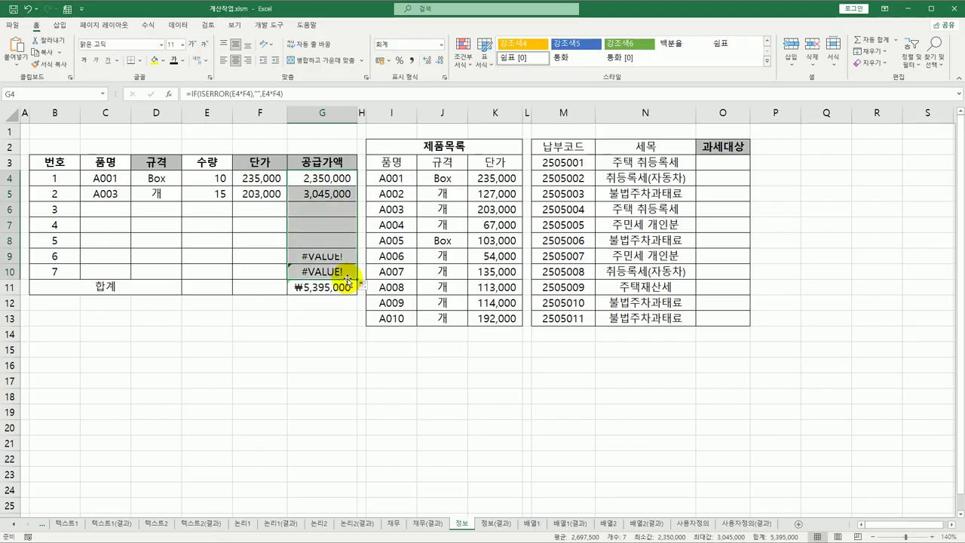
Review the 합계 formula in G11, the 세목 entries in N3:N13 and the empty 과세대상 cell O3.
click(332, 287)
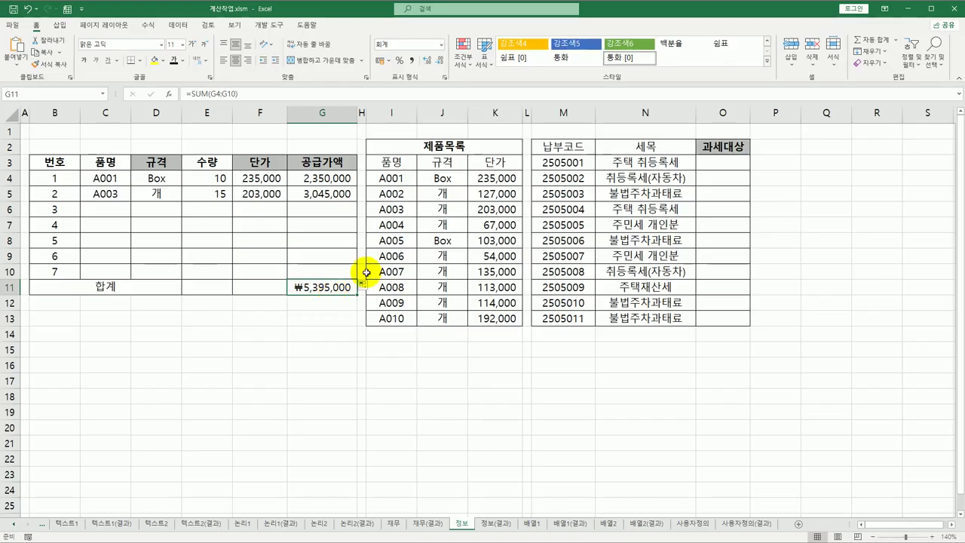
click(717, 168)
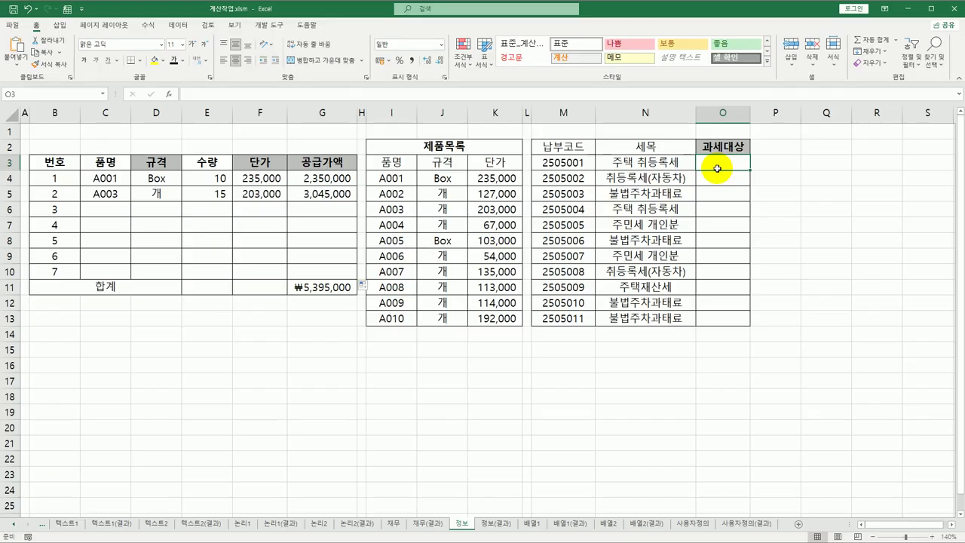
mouse_move(717, 168)
mouse_down()
mouse_move(723, 311)
mouse_move(726, 166)
mouse_up()
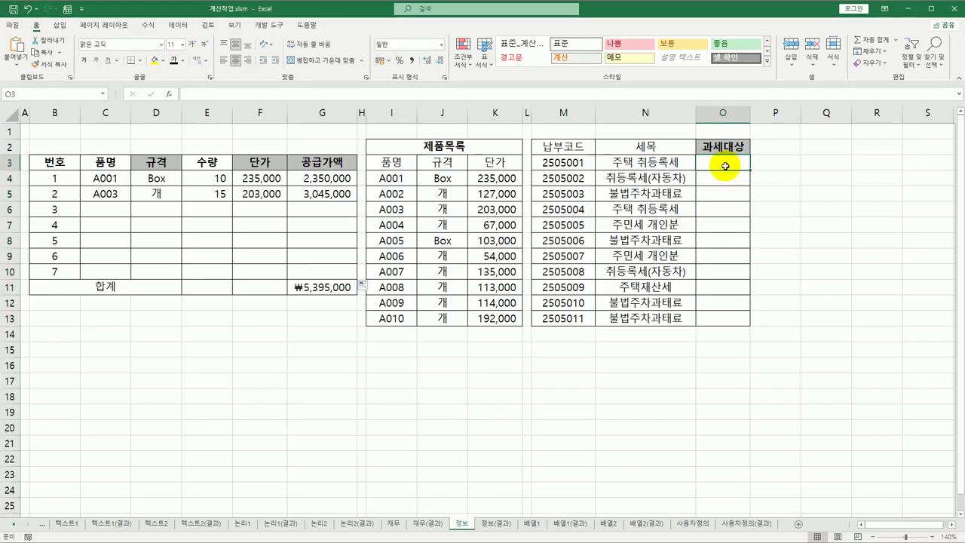
click(658, 162)
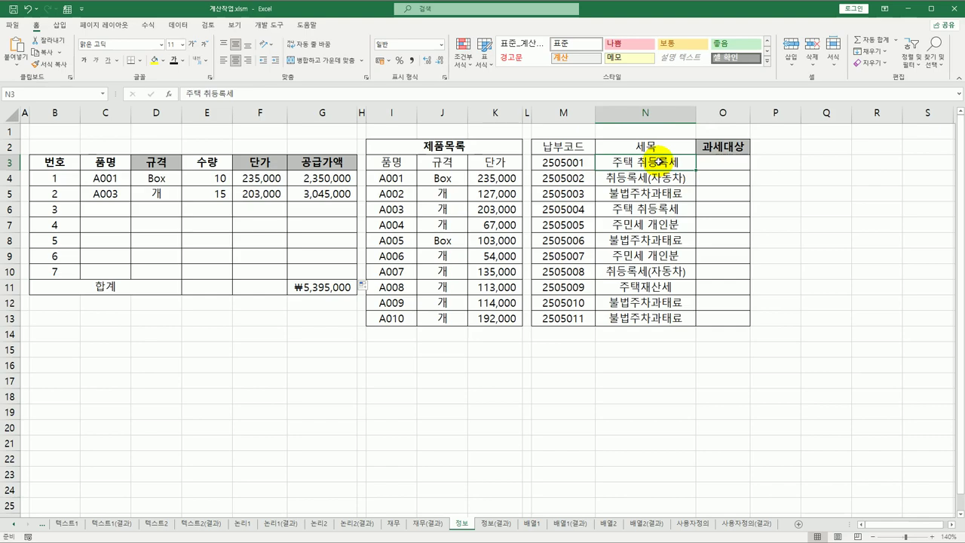
drag(648, 161, 653, 317)
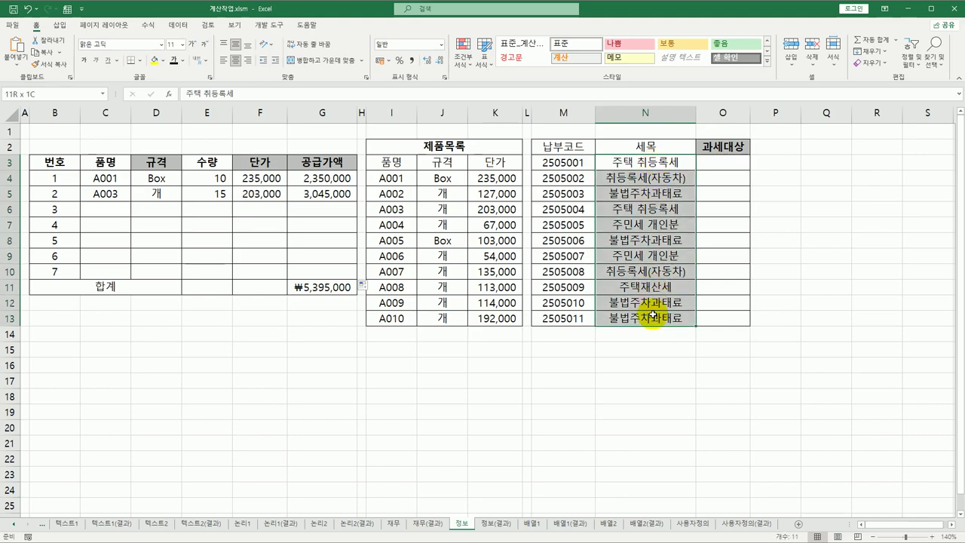
click(629, 287)
click(718, 162)
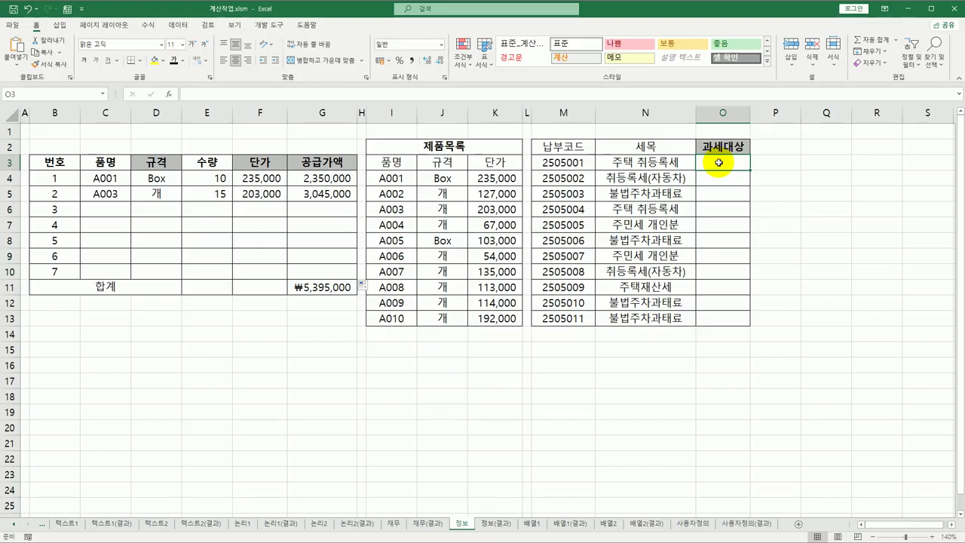
text(=if)
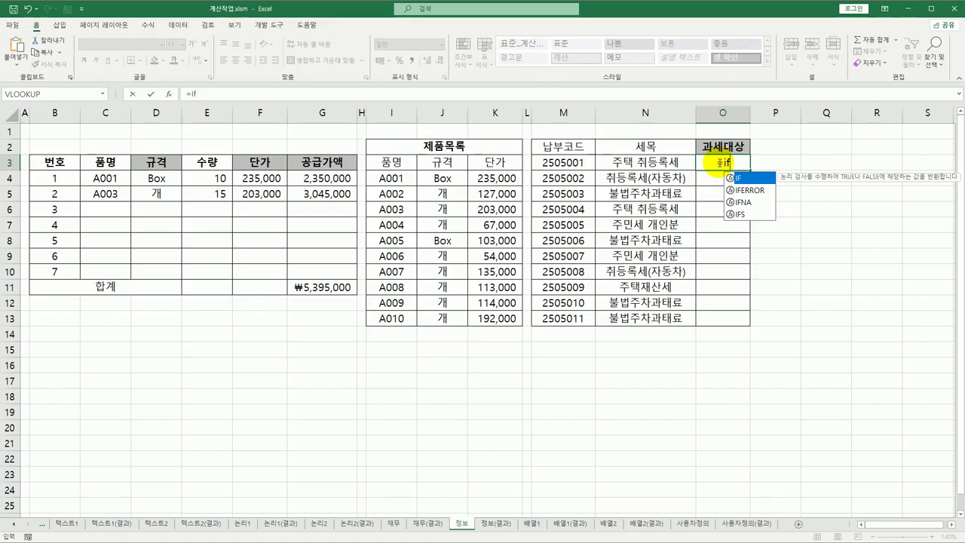
key(Tab)
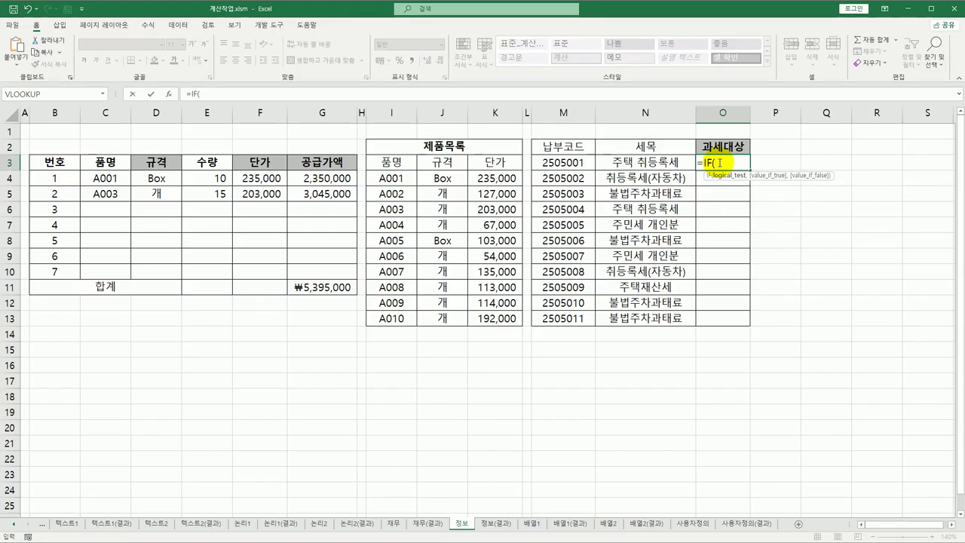
key(BackSpace)
key(BackSpace)
key(BackSpace)
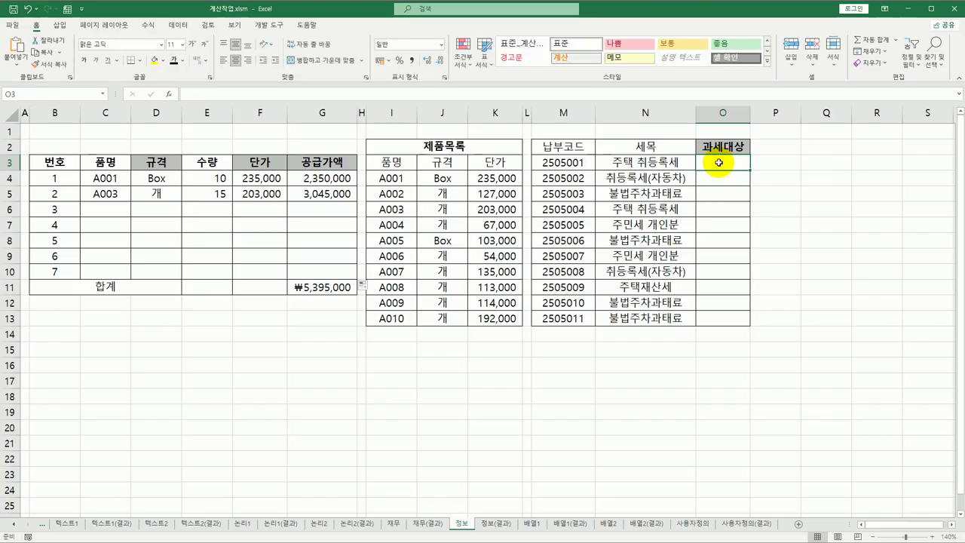
Enter =SEARCH("주택",N3) in O3 to locate 주택 in the 세목 text.
text(se)
key(Tab)
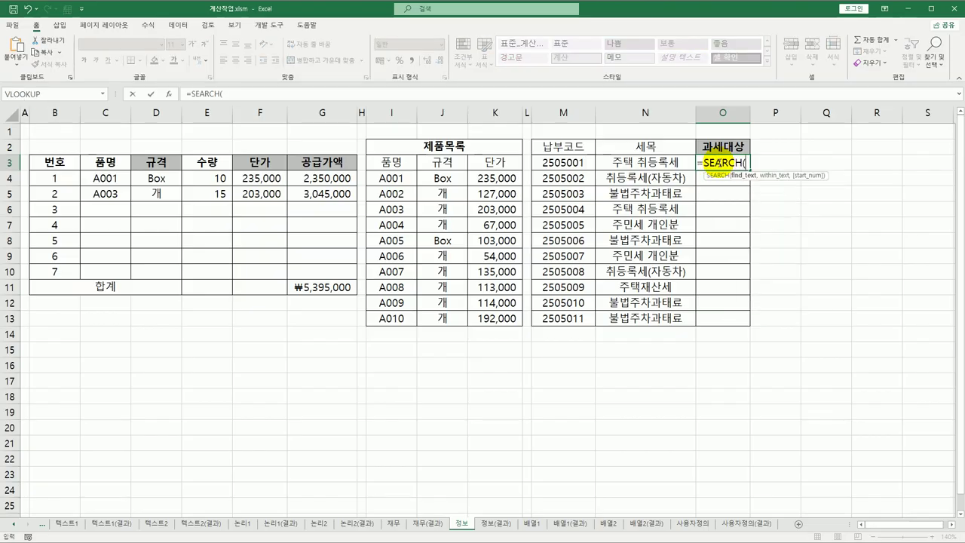
text("주택)
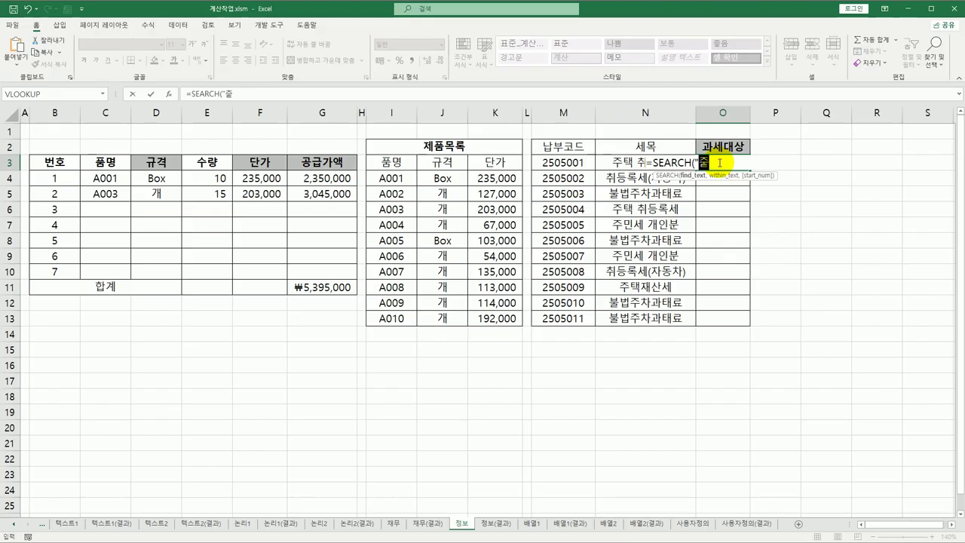
text(",)
key(Left)
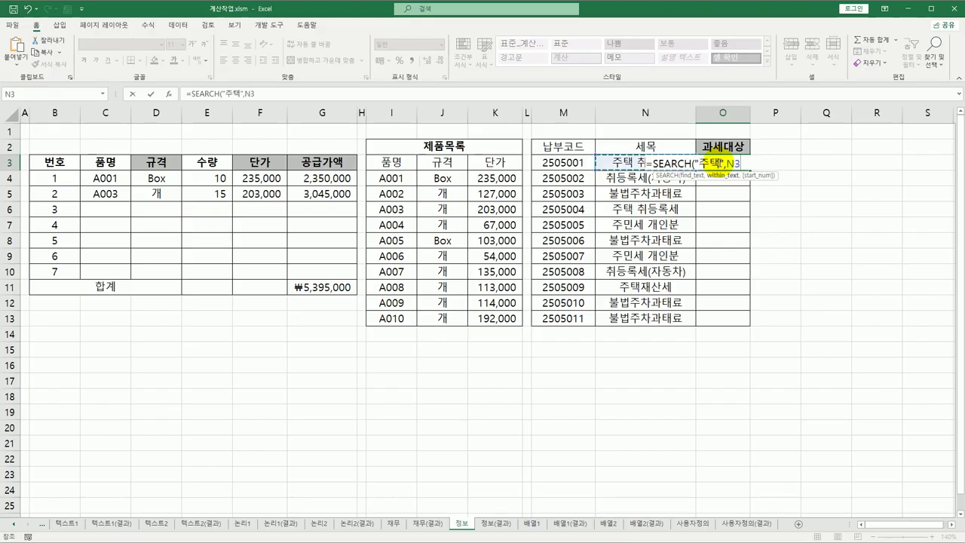
key(Return)
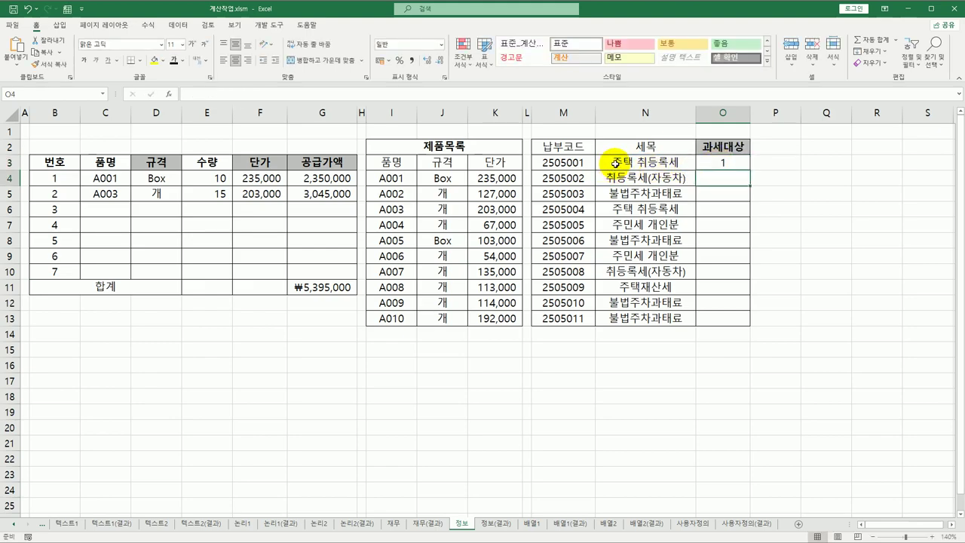
Copy the O3 SEARCH formula down the 과세대상 column through O13 and check the copies in O11 and O6.
click(728, 162)
drag(749, 171, 742, 325)
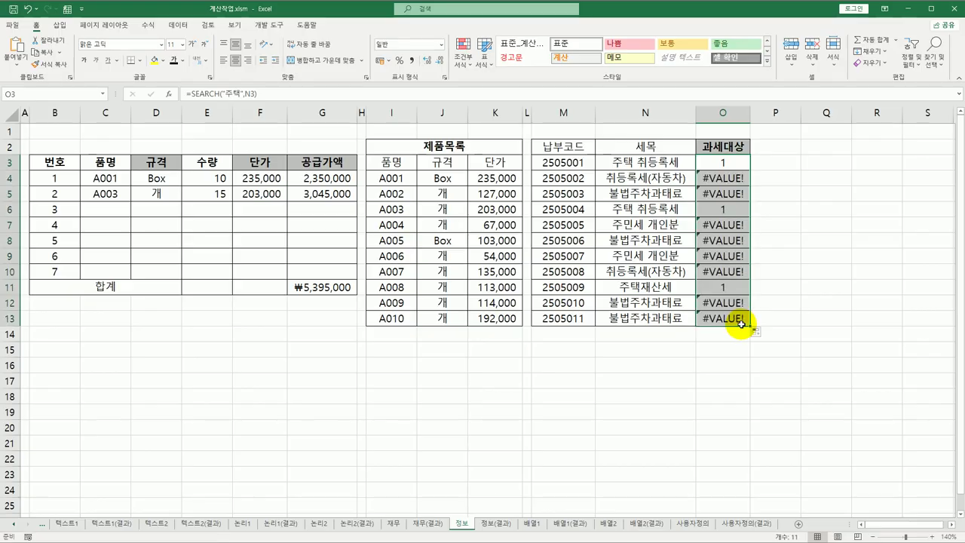
click(725, 287)
click(713, 210)
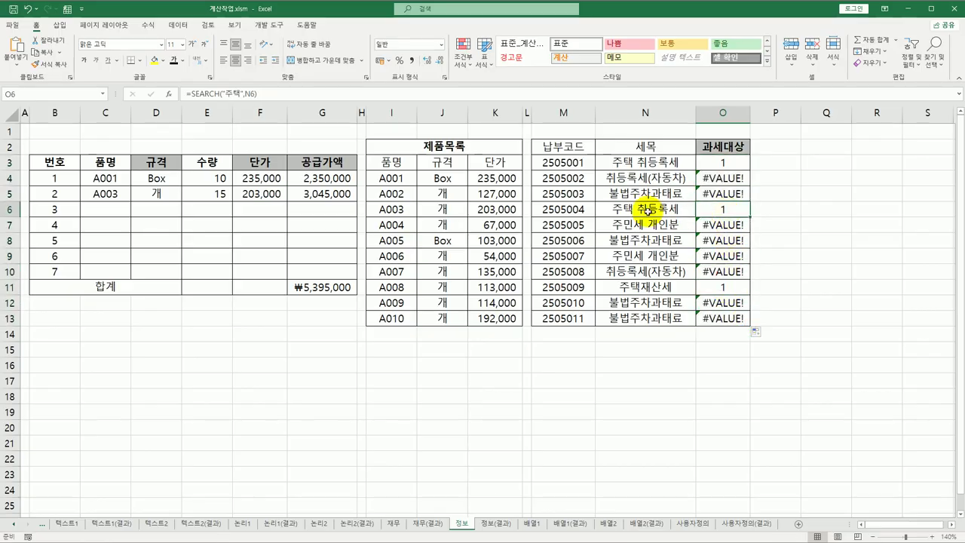
Wrap the SEARCH formula in O3 in ISNUMBER so it reads =ISNUMBER(SEARCH("주택",N3)).
click(731, 160)
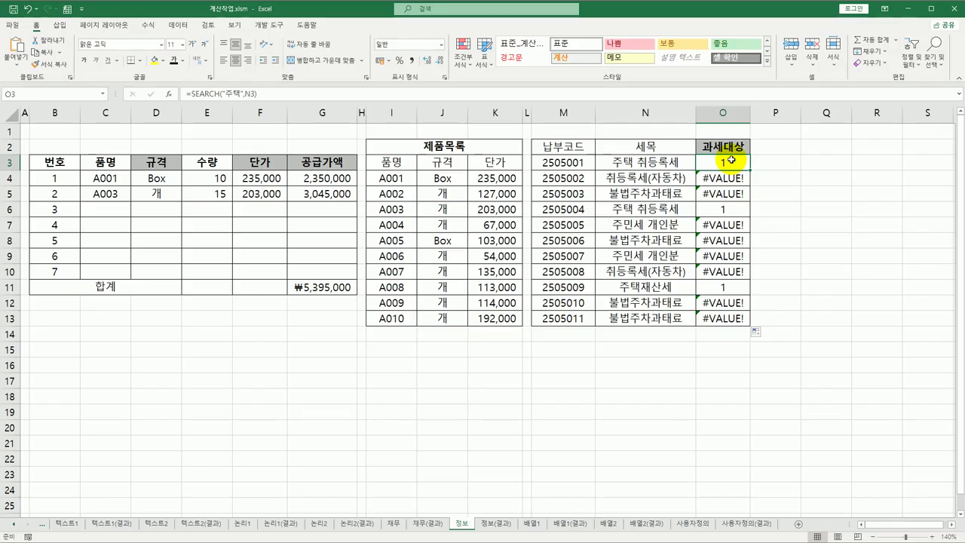
double_click(731, 160)
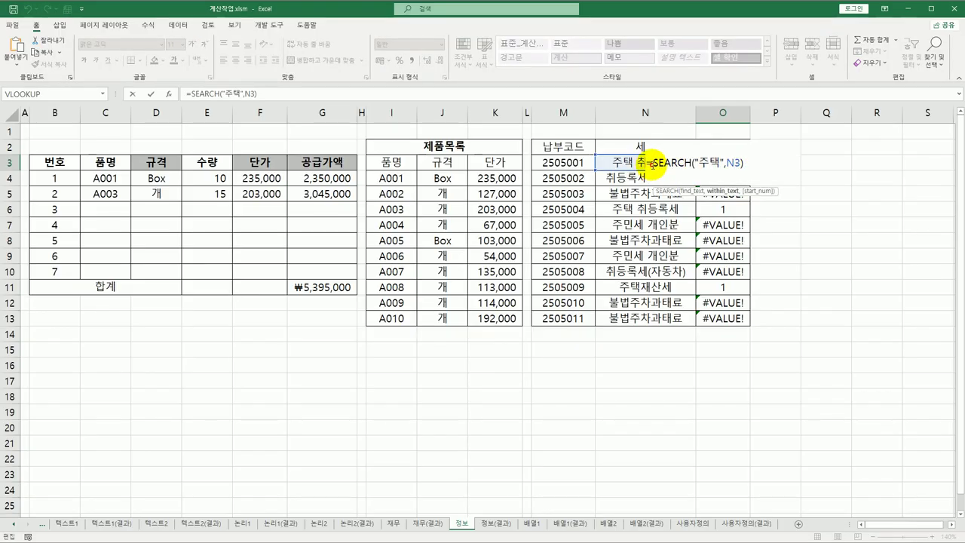
text(I)
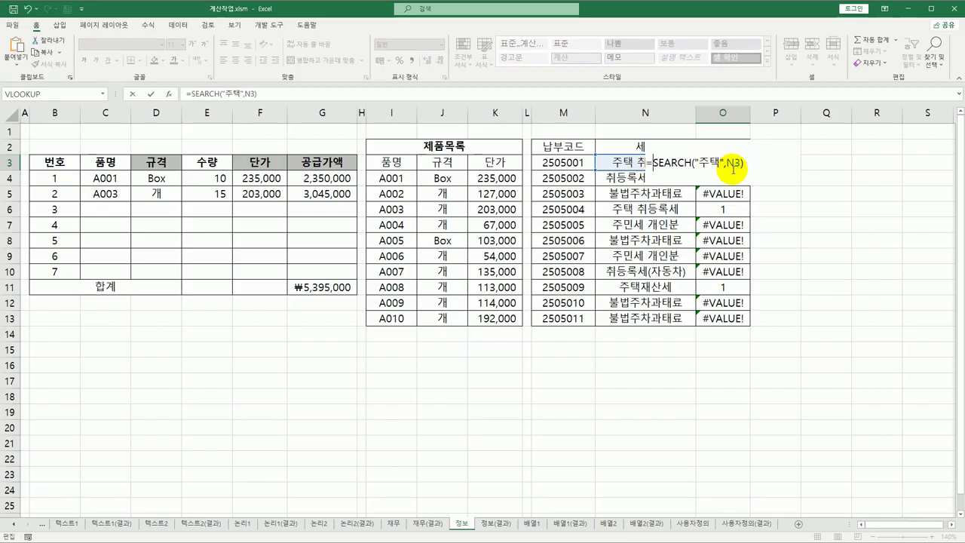
text(SNUMBER()
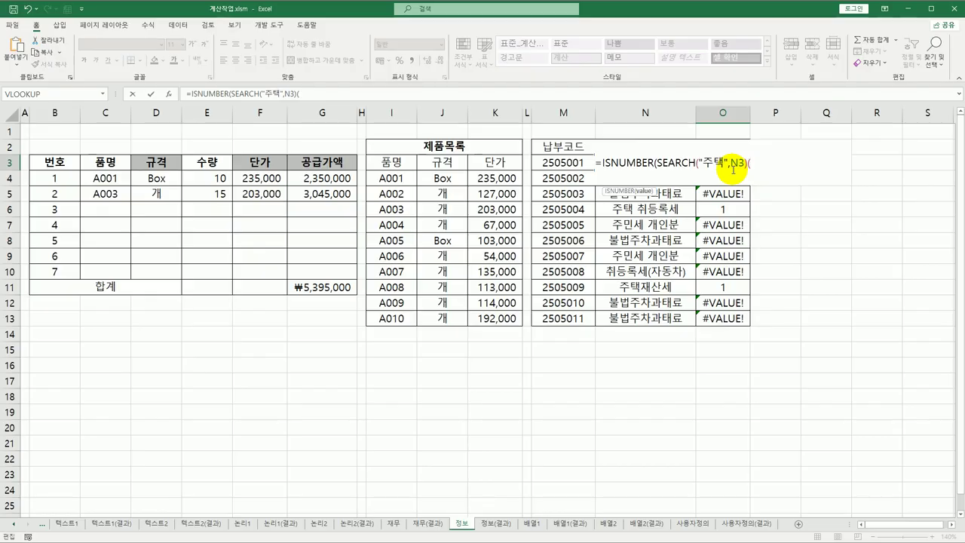
text())
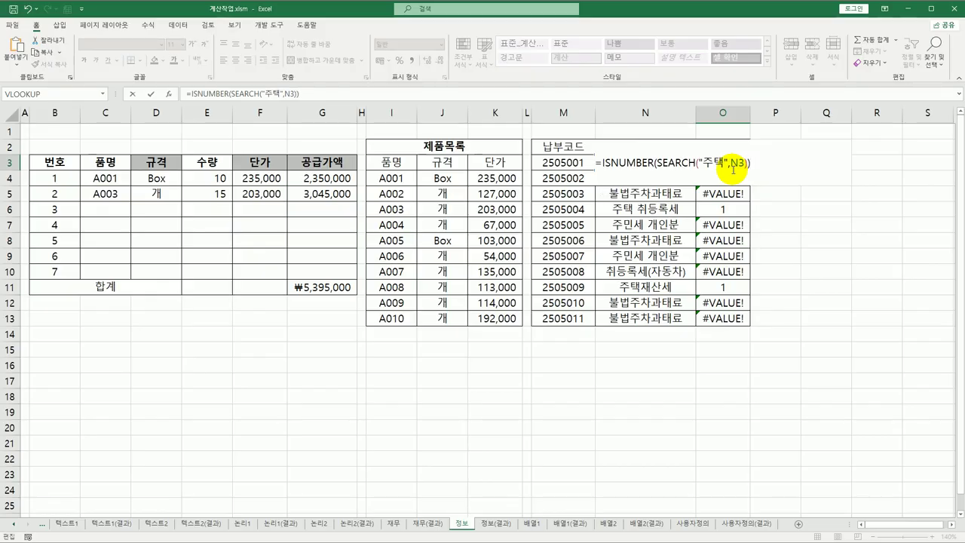
key(Return)
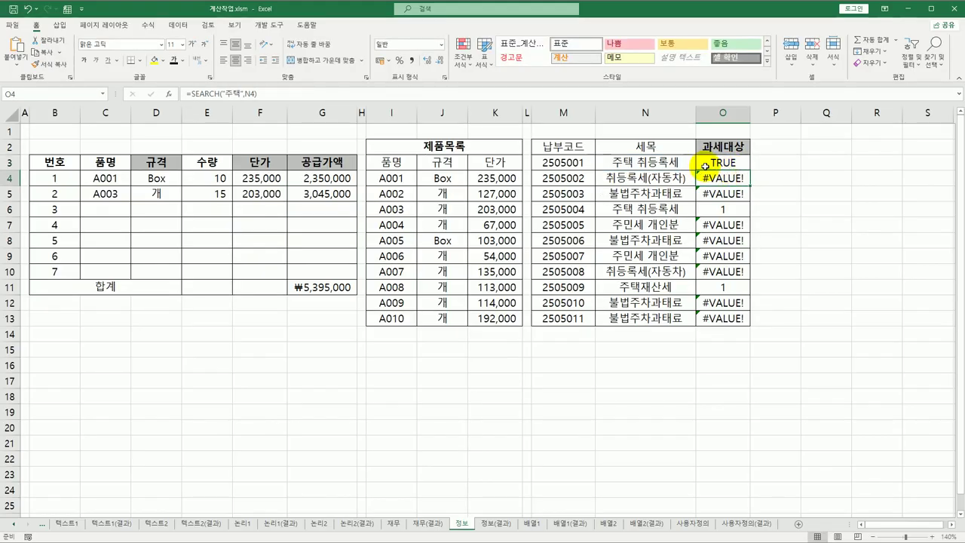
Copy the O3 ISNUMBER formula down the 과세대상 column through O13 and check the formulas in O3 to O5.
click(726, 163)
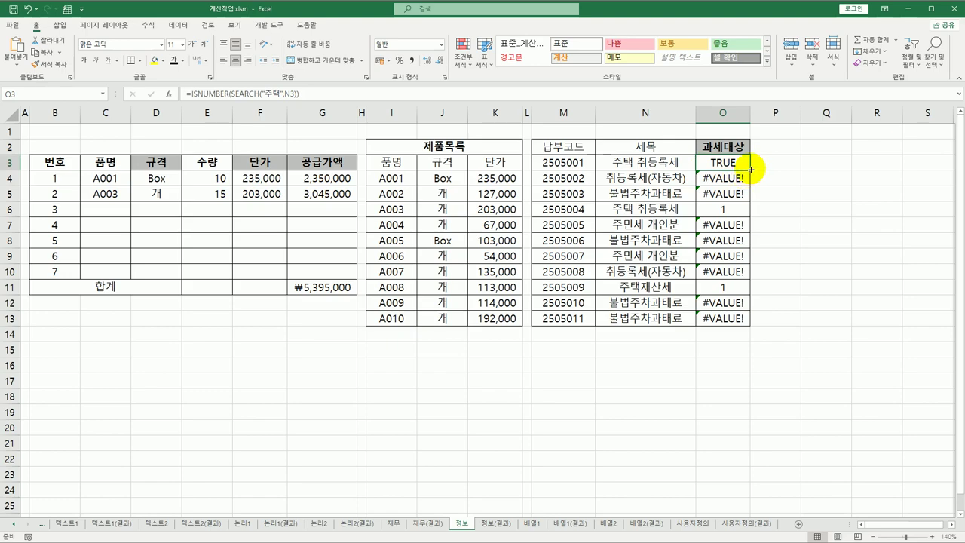
drag(750, 170, 742, 323)
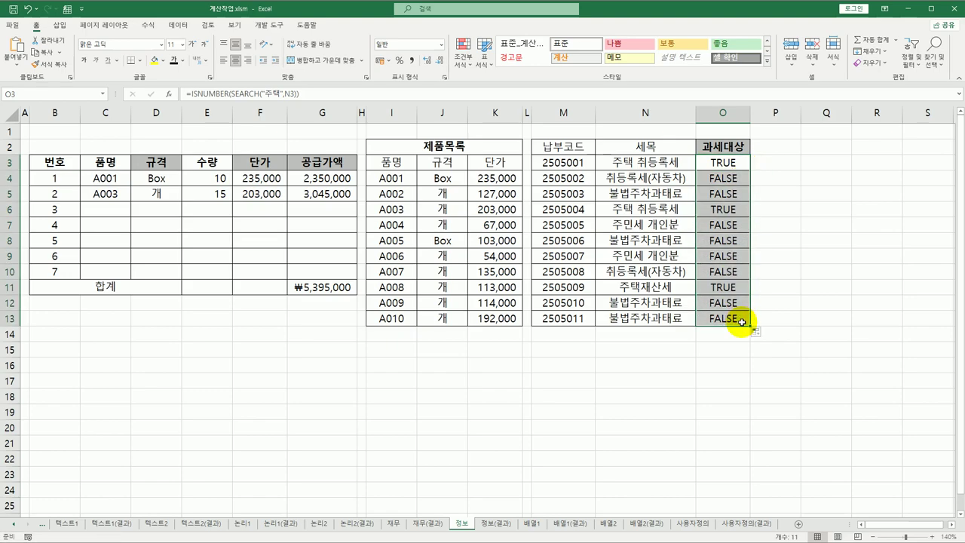
click(738, 166)
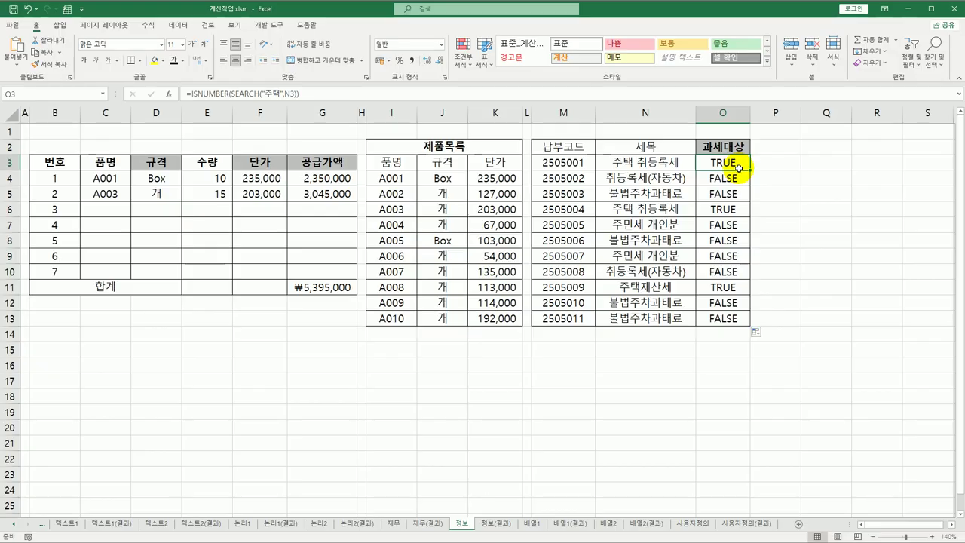
click(734, 178)
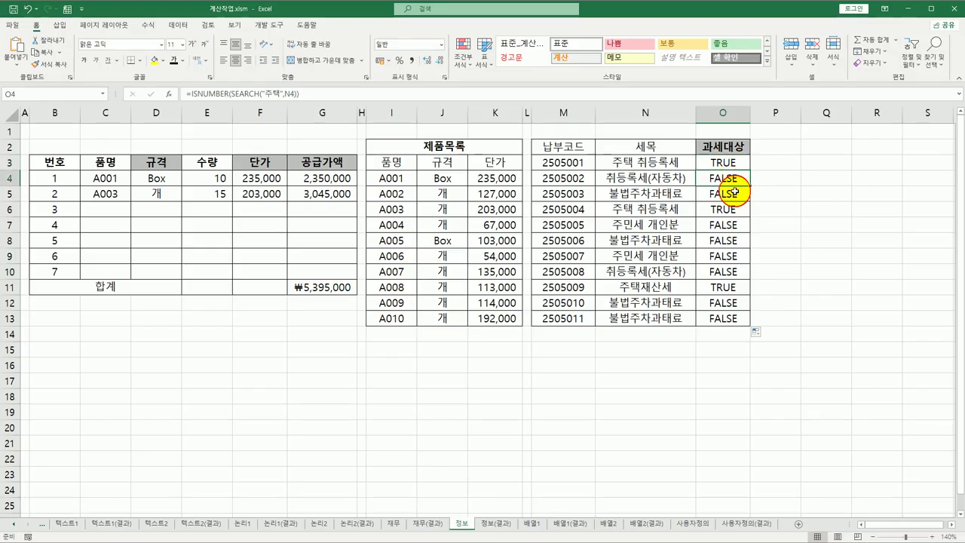
click(735, 192)
click(730, 163)
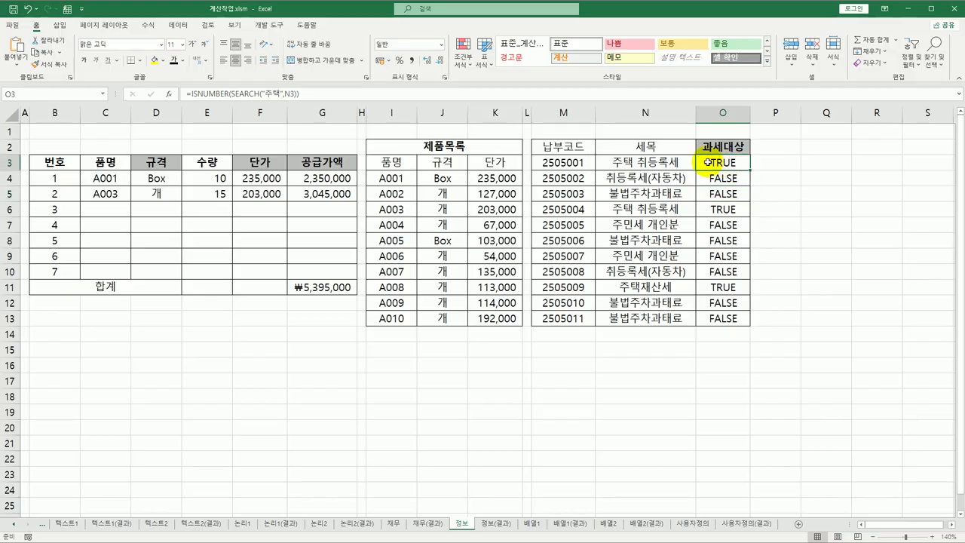
Edit O3 to use the ISNUMBER expression as the logical test of an IF returning "주택" when true and "" when false.
double_click(722, 163)
click(604, 163)
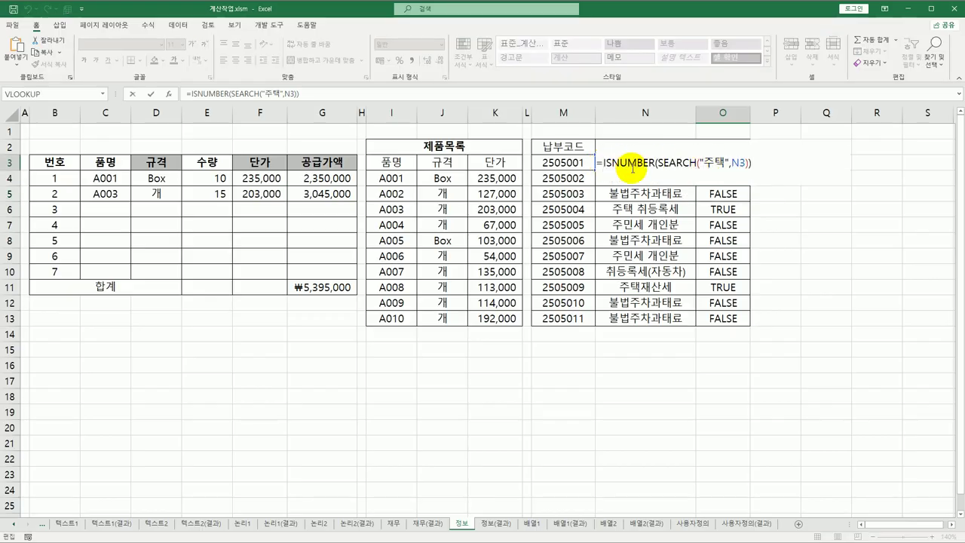
text(IF()
key(End)
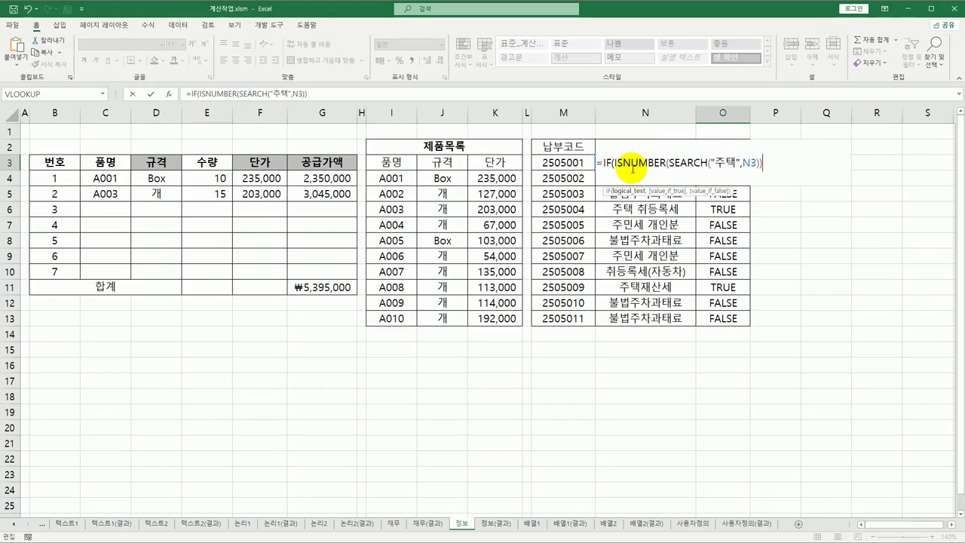
text(,")
text(주택",)
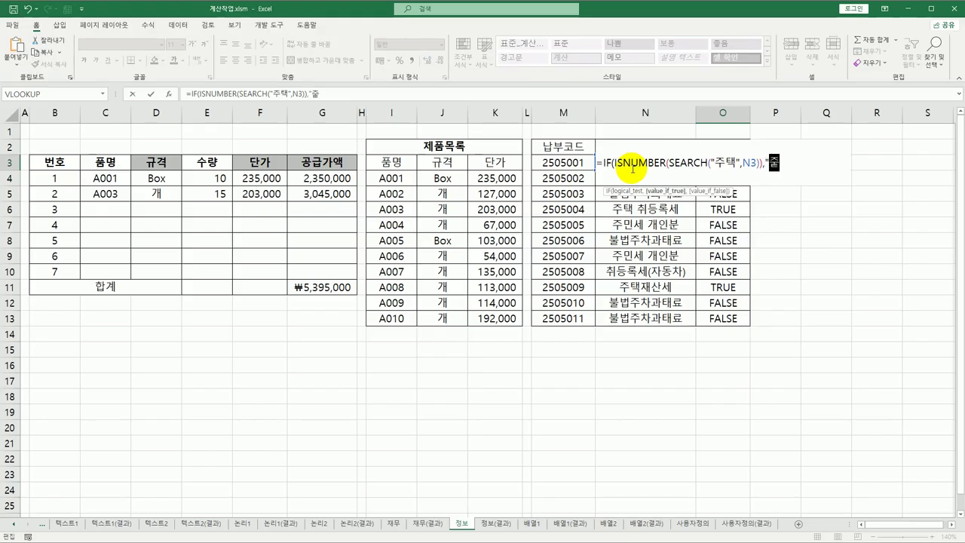
text(""))
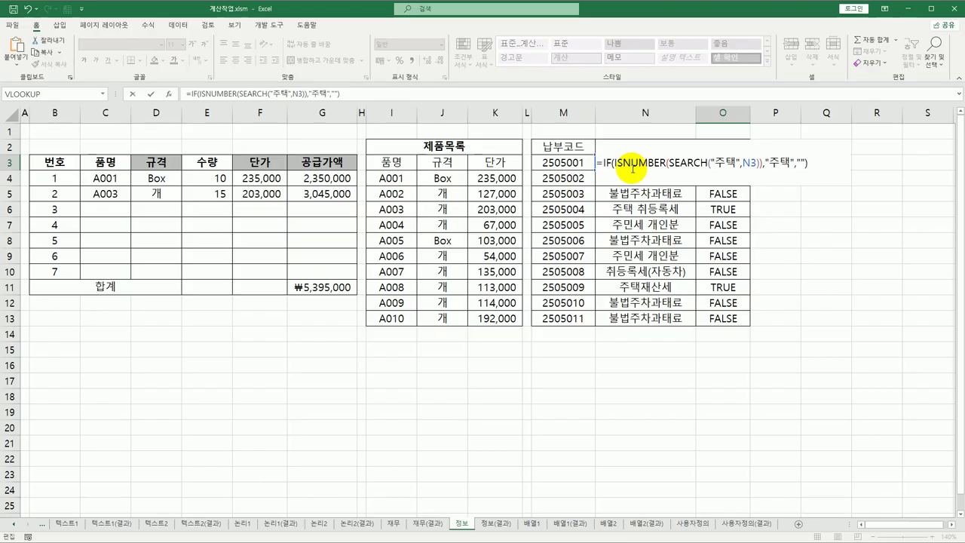
key(Return)
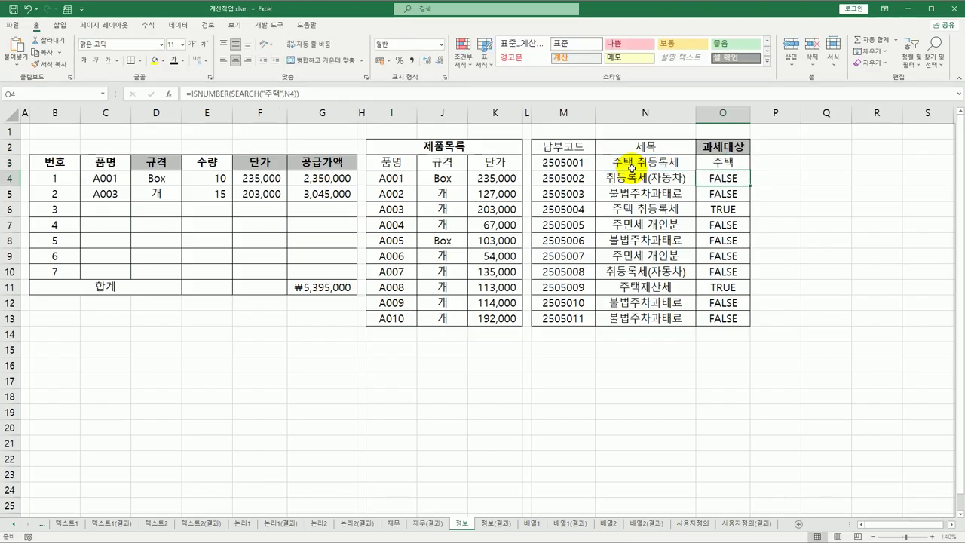
Copy the O3 IF formula down the 과세대상 column through O13 and check the copy in O13.
click(720, 162)
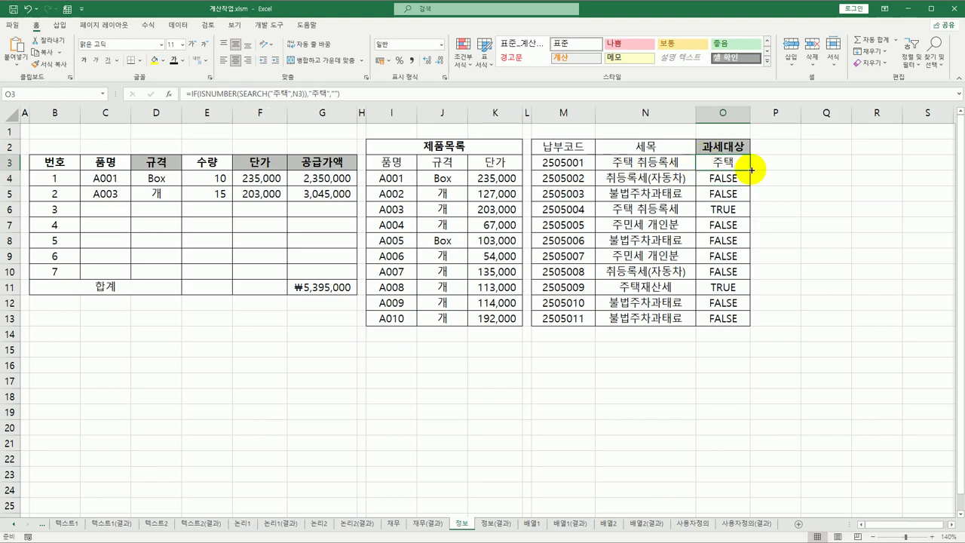
drag(751, 170, 739, 323)
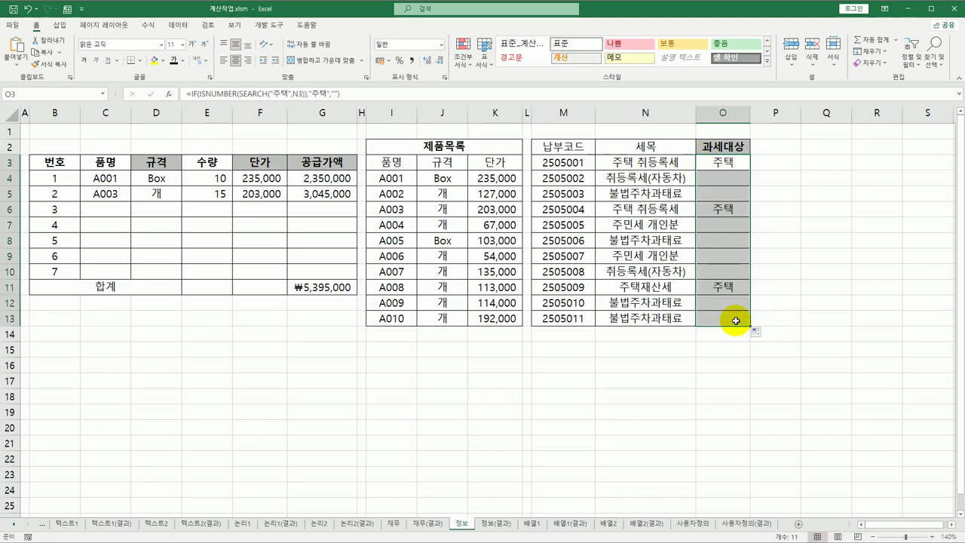
click(735, 320)
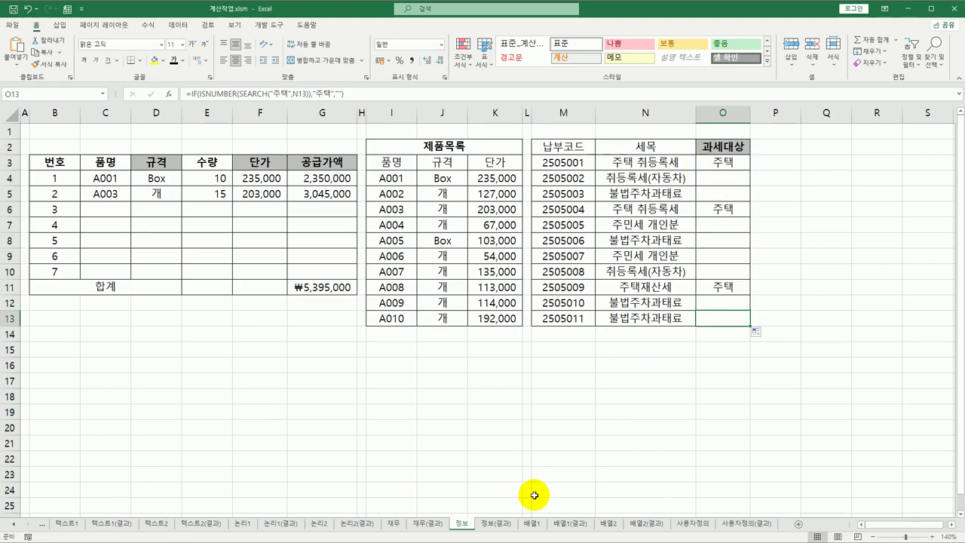
Compare the completed tables on the 정보 sheet with those on the 정보(결과) sheet.
key(Down)
key(Right)
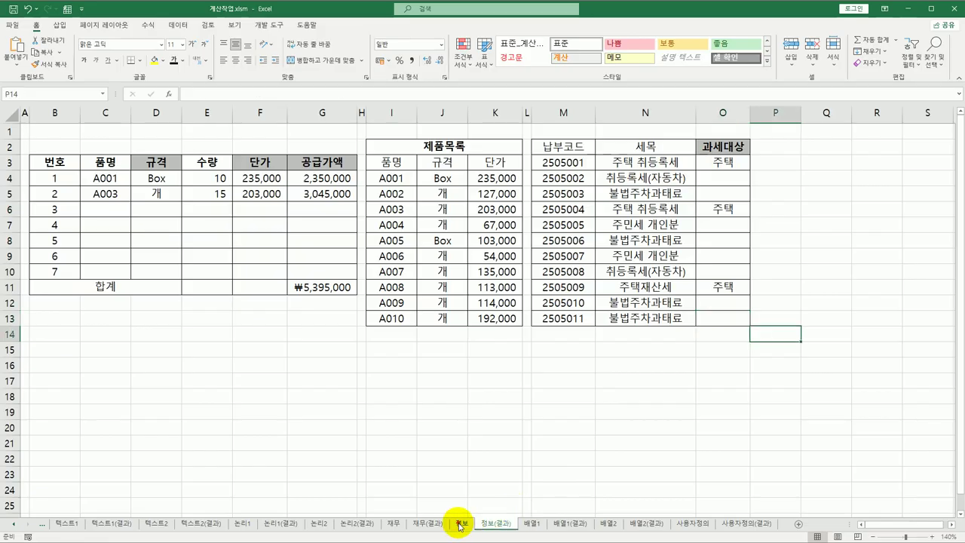
click(459, 524)
click(492, 522)
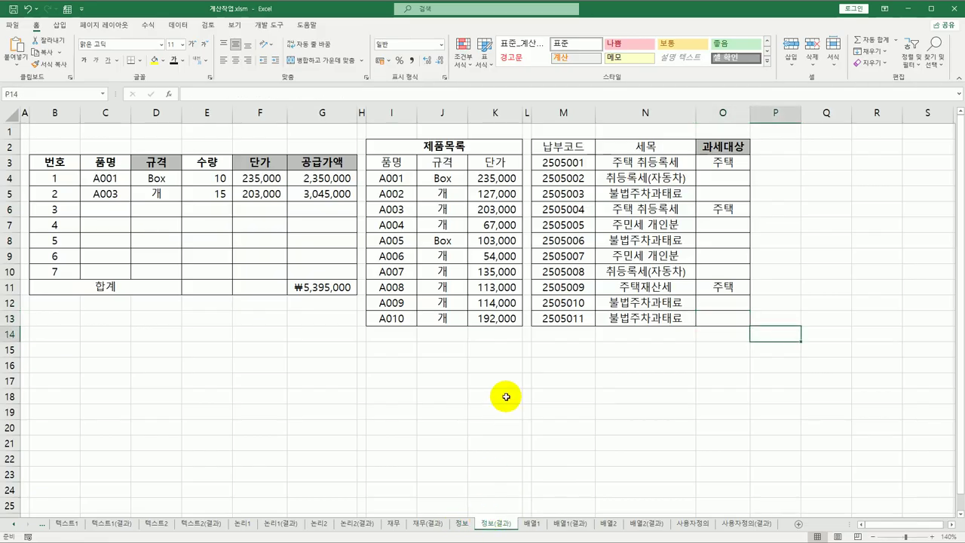